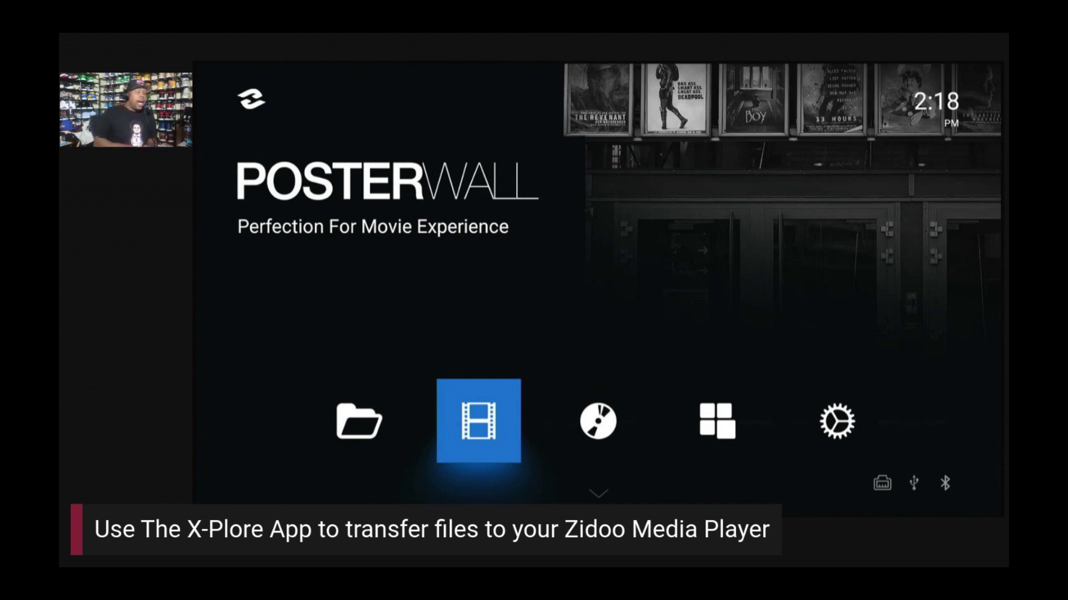
- Go to the home launcher's Apps section and open the grid of installed apps
{"action": "left_click", "coordinate": [597, 421]}
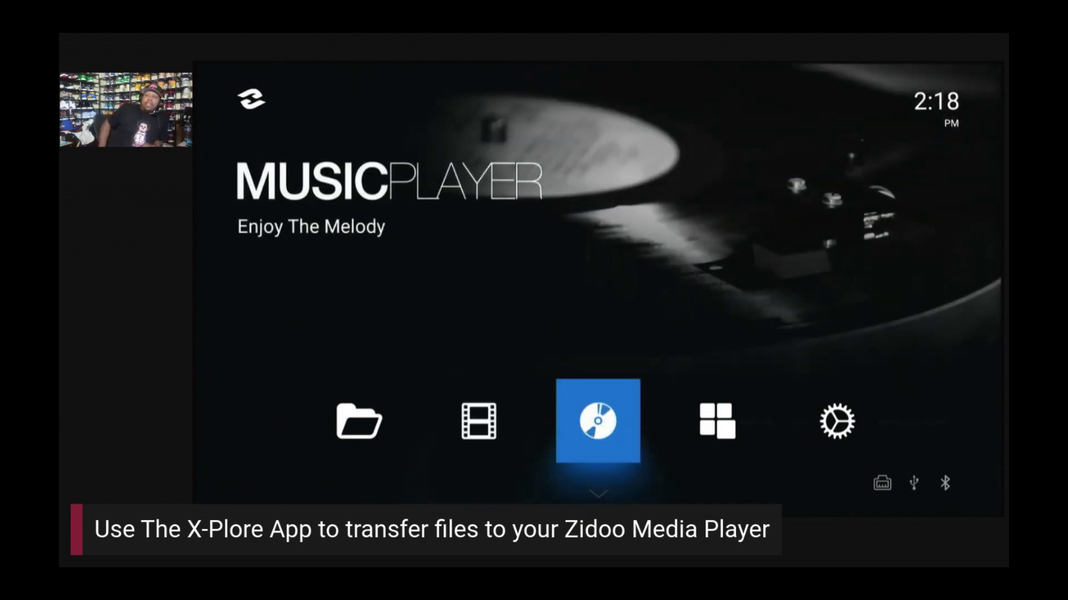
{"action": "left_click", "coordinate": [718, 421]}
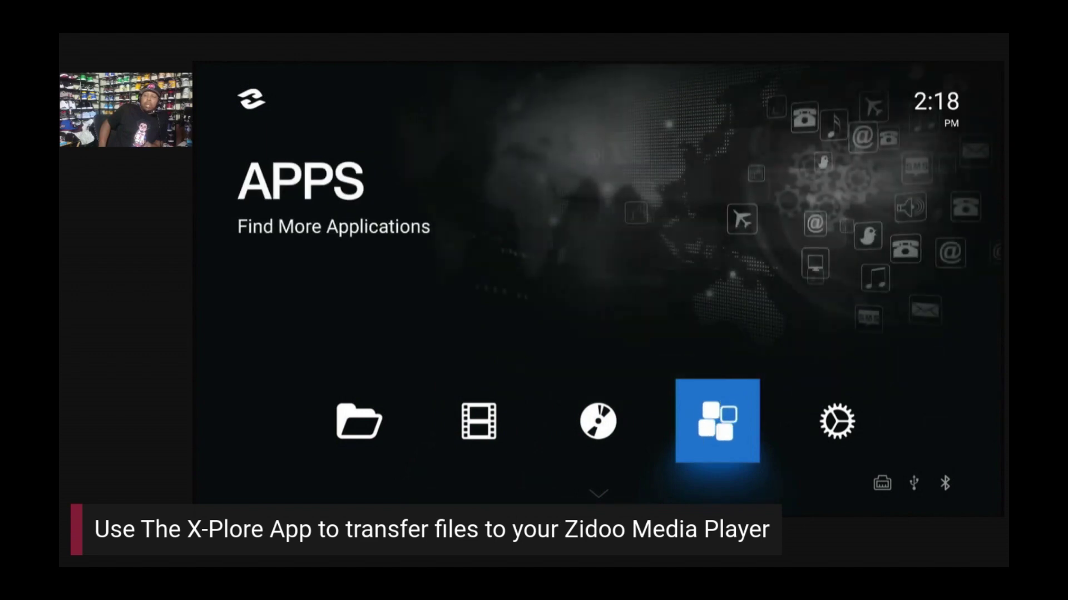
{"action": "key", "text": "Left"}
{"action": "key", "text": "Left"}
{"action": "key", "text": "Right"}
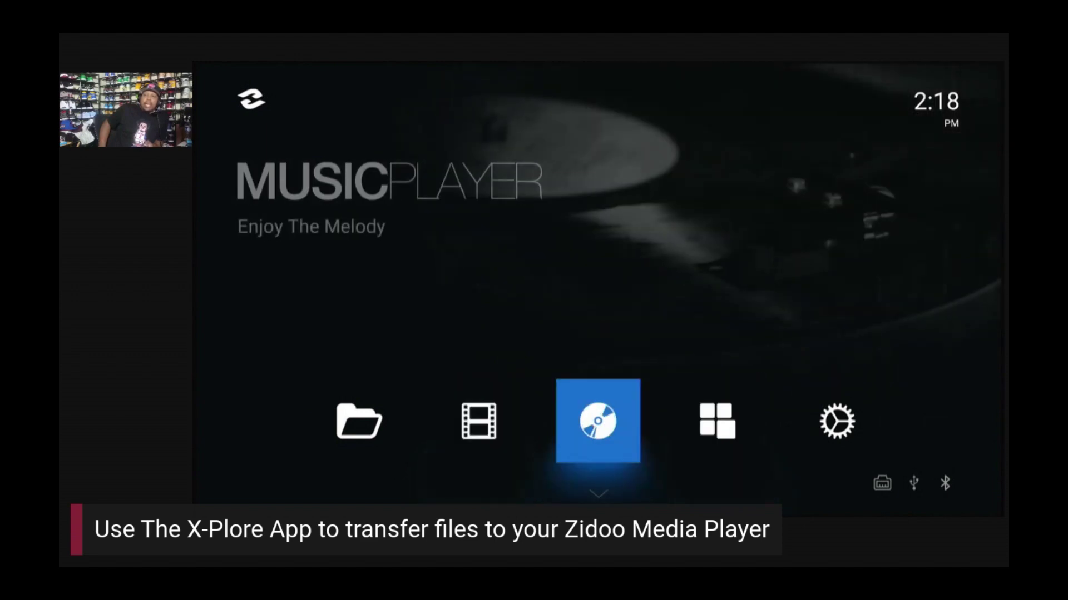
{"action": "key", "text": "Right"}
{"action": "key", "text": "Return"}
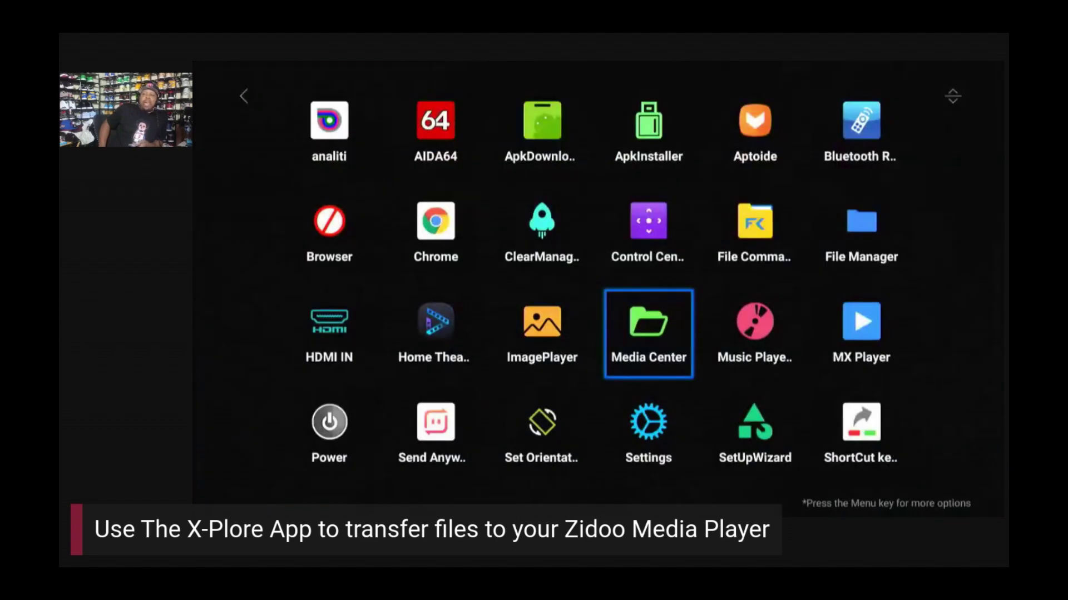
{"action": "key", "text": "Down"}
{"action": "key", "text": "Down"}
{"action": "key", "text": "Left"}
{"action": "key", "text": "Right"}
{"action": "key", "text": "Right"}
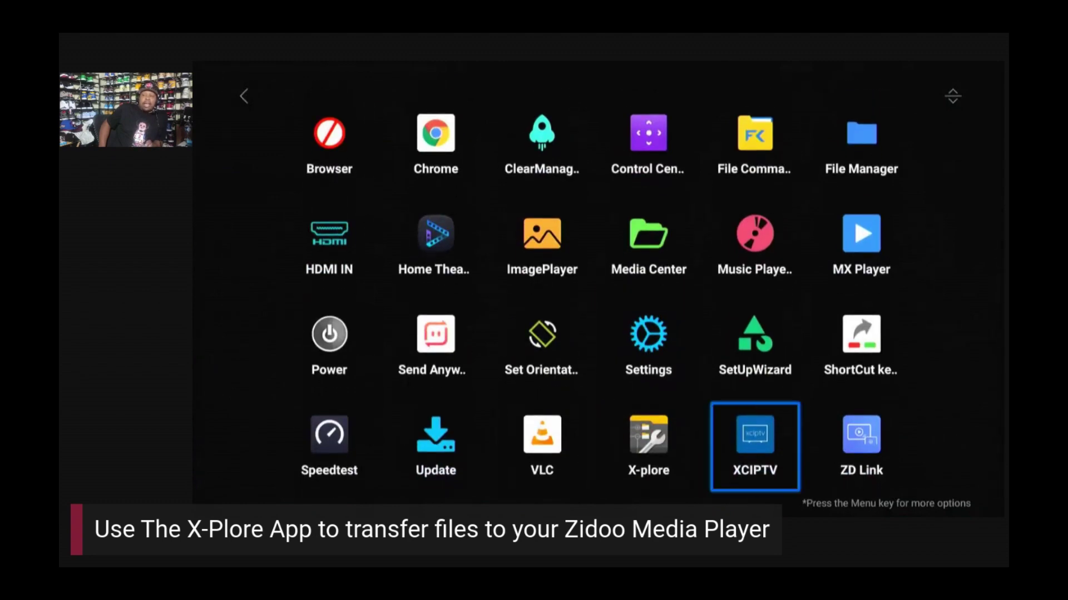
{"action": "key", "text": "Left"}
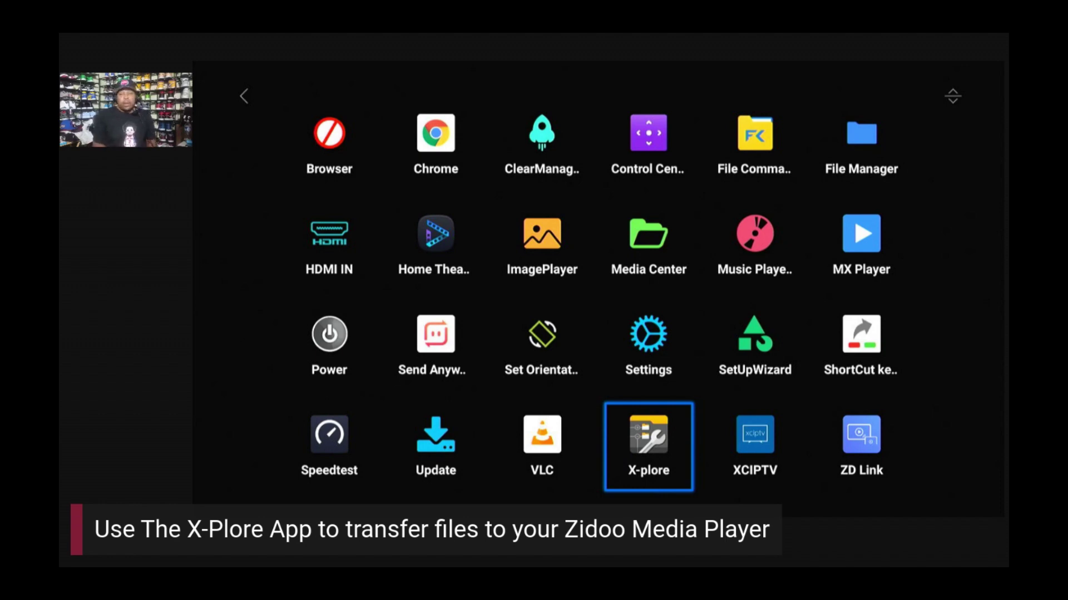
- Launch the Aptoide app store from the apps grid
{"action": "key", "text": "Up"}
{"action": "key", "text": "Up"}
{"action": "key", "text": "Up"}
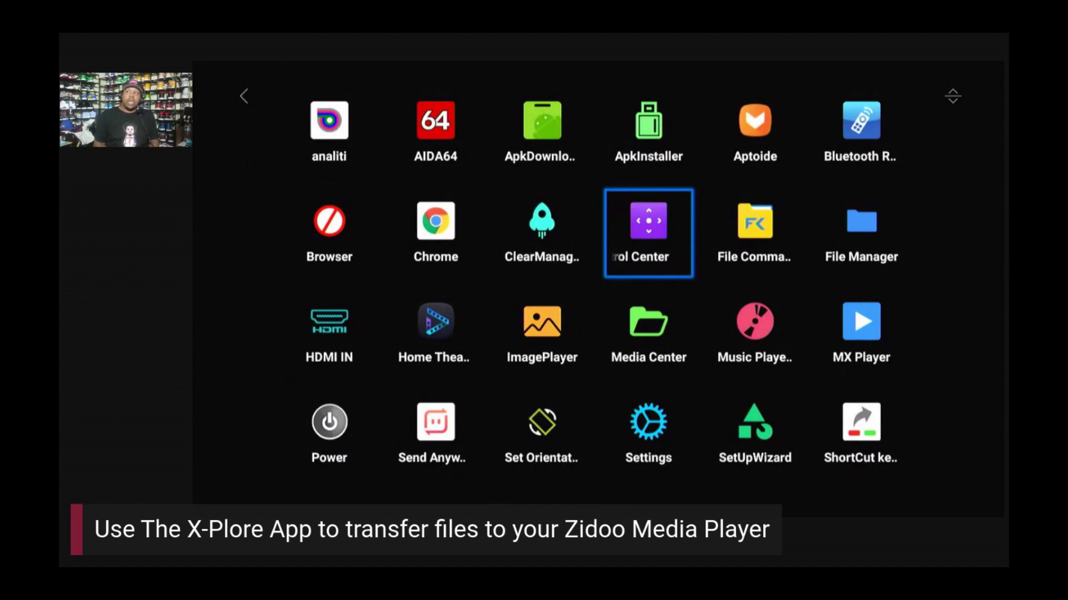
{"action": "key", "text": "Up"}
{"action": "key", "text": "Down"}
{"action": "key", "text": "Up"}
{"action": "key", "text": "Right"}
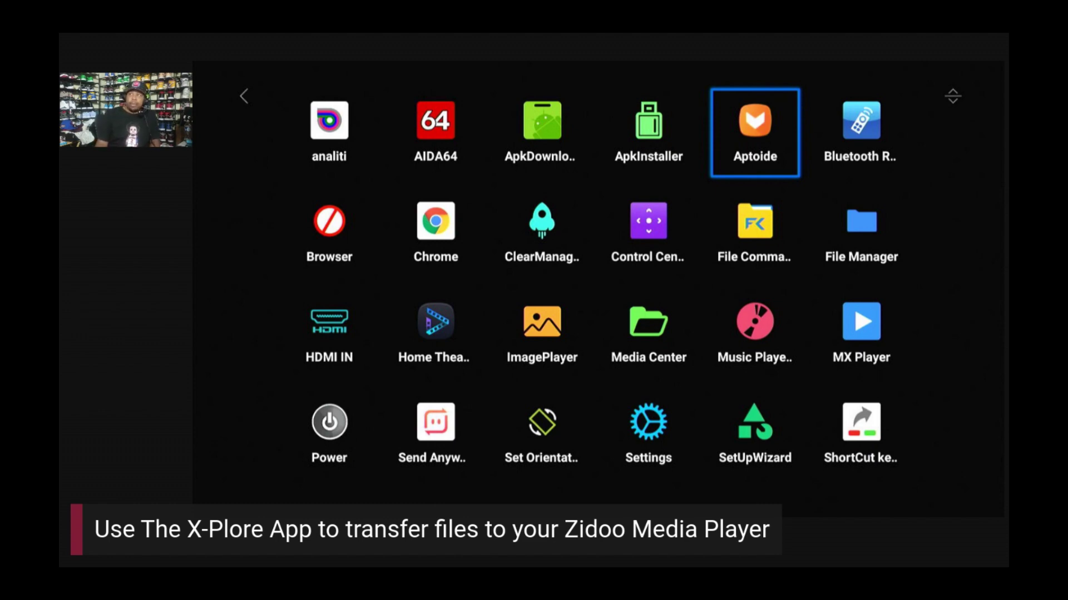
{"action": "key", "text": "Return"}
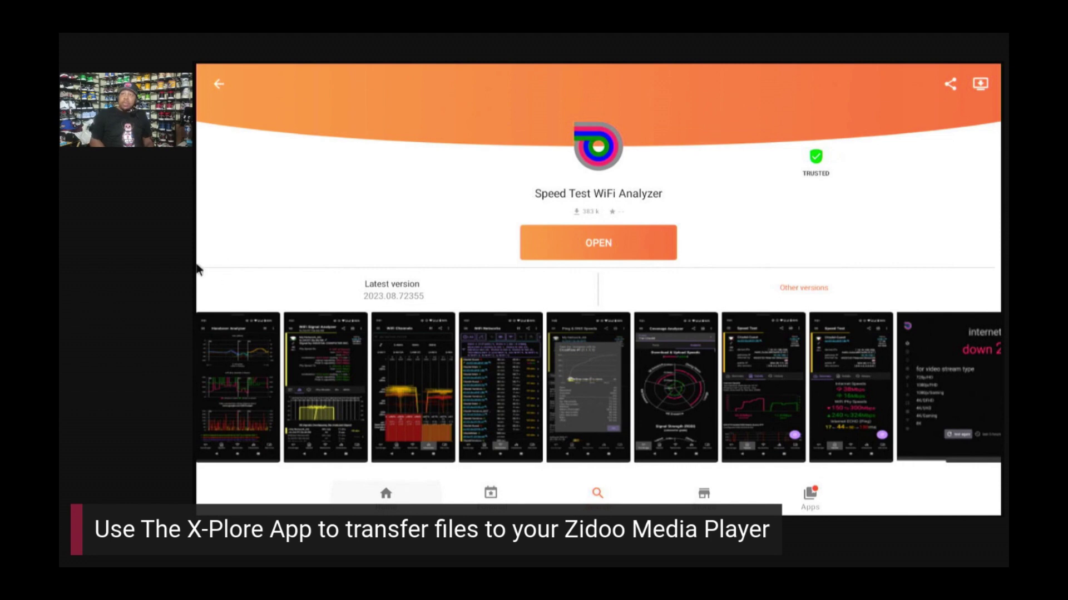
- Replace the old analiti query and search the Aptoide store for 'xplore'
{"action": "left_click", "coordinate": [220, 85]}
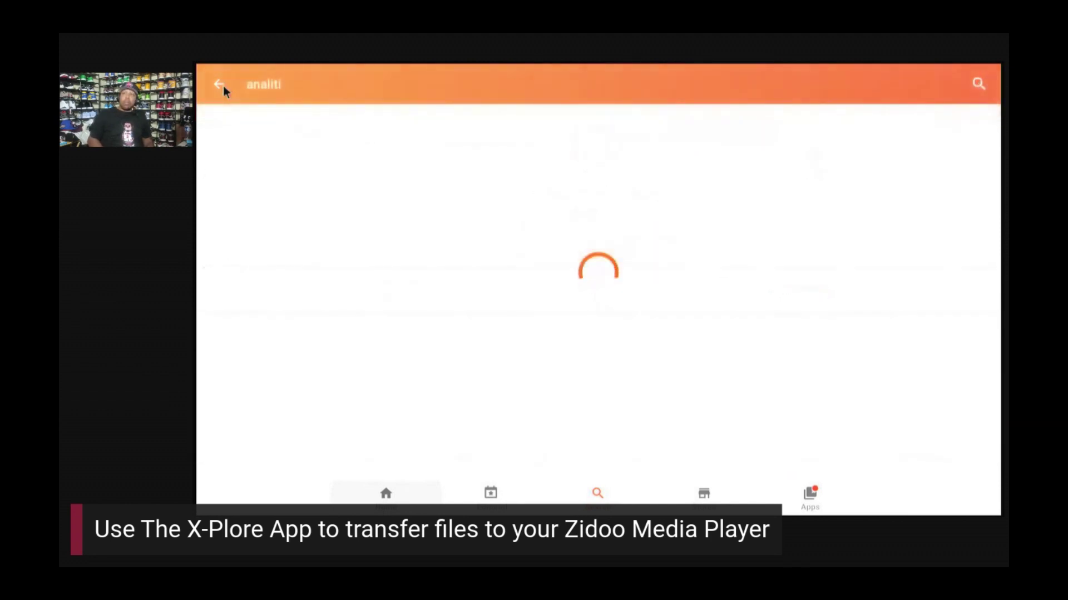
{"action": "left_click", "coordinate": [305, 87]}
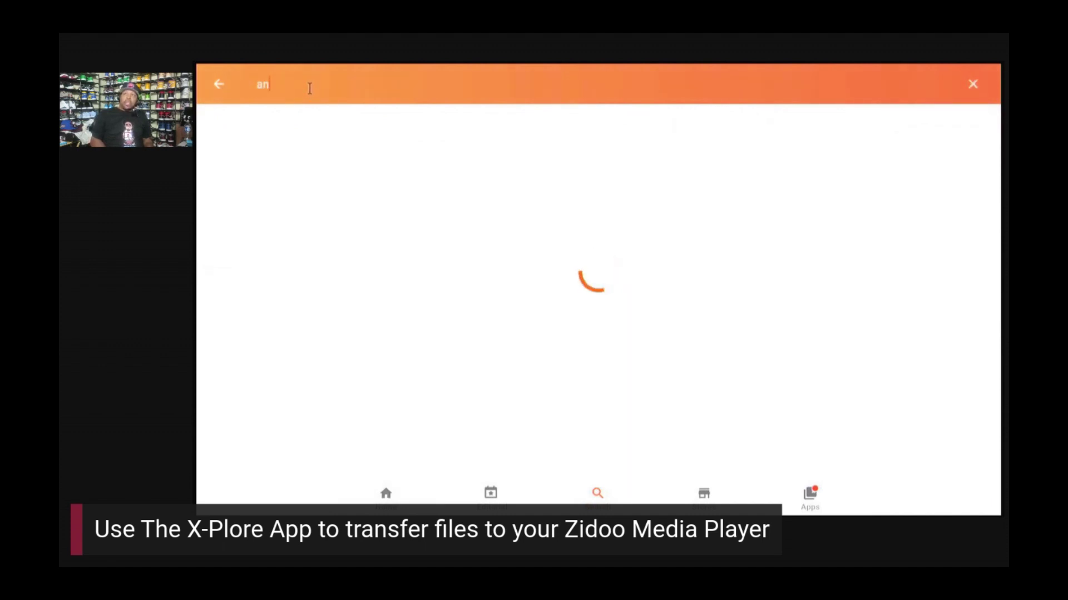
{"action": "key", "text": "BackSpace"}
{"action": "key", "text": "BackSpace"}
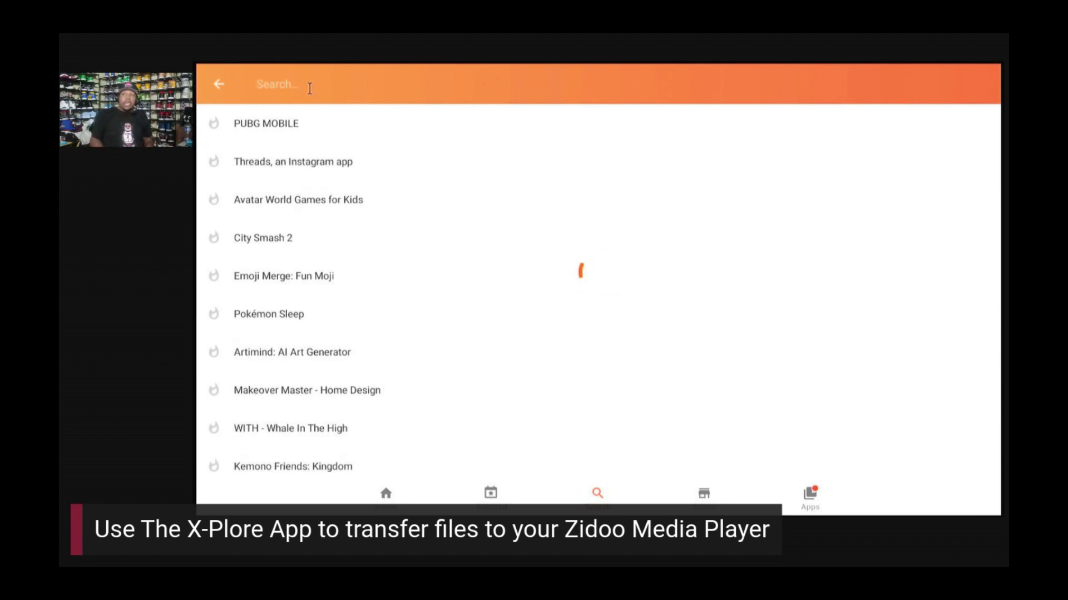
{"action": "type", "text": "x"}
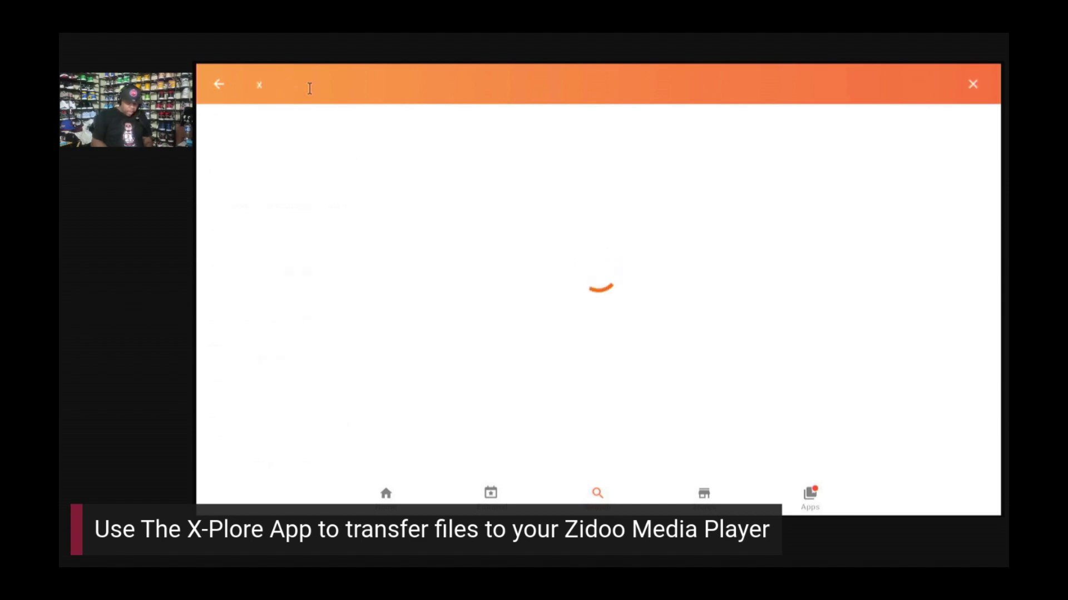
{"action": "type", "text": "plore"}
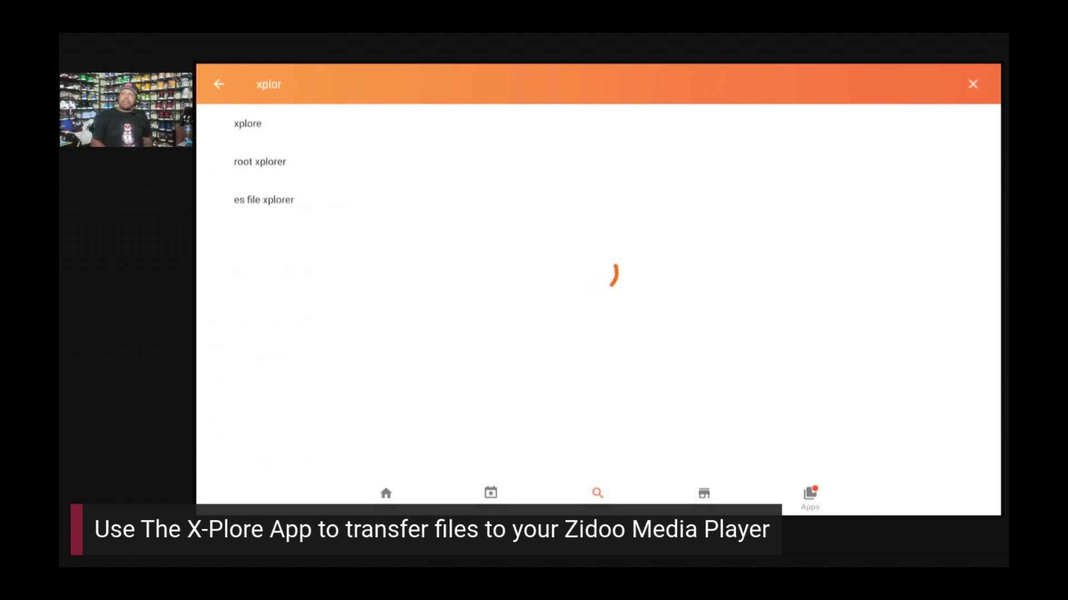
{"action": "left_click", "coordinate": [242, 126]}
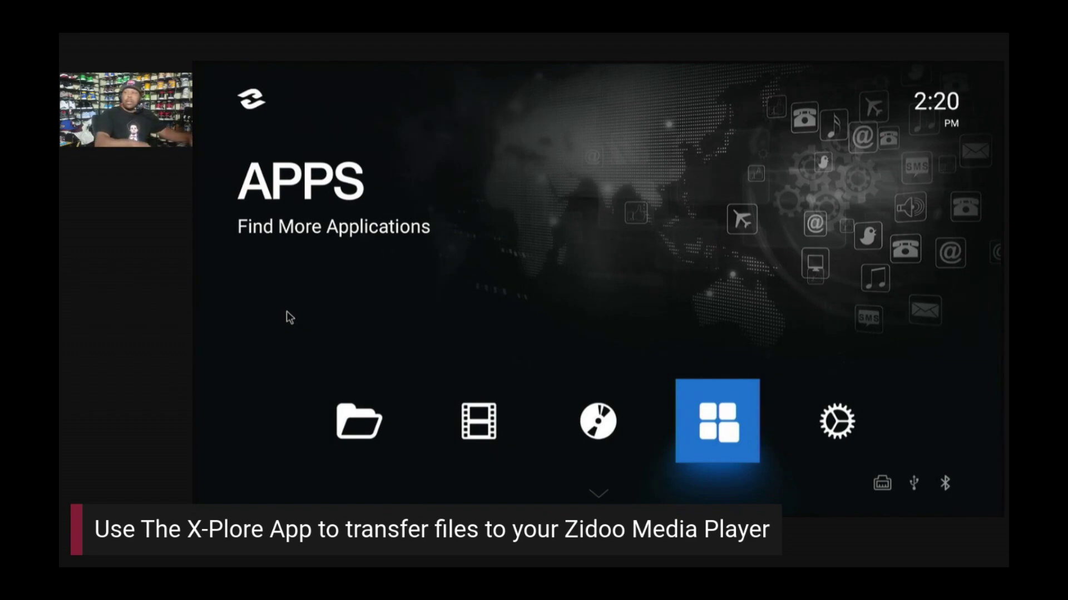
- Launch the X-plore file manager from the launcher's app grid
{"action": "key", "text": "Return"}
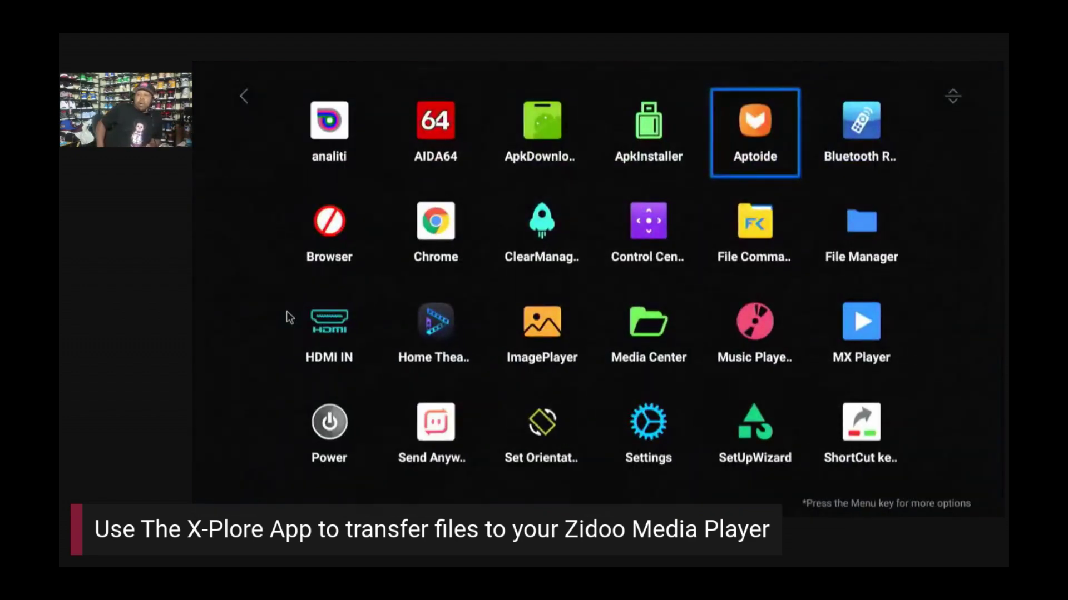
{"action": "key", "text": "Left"}
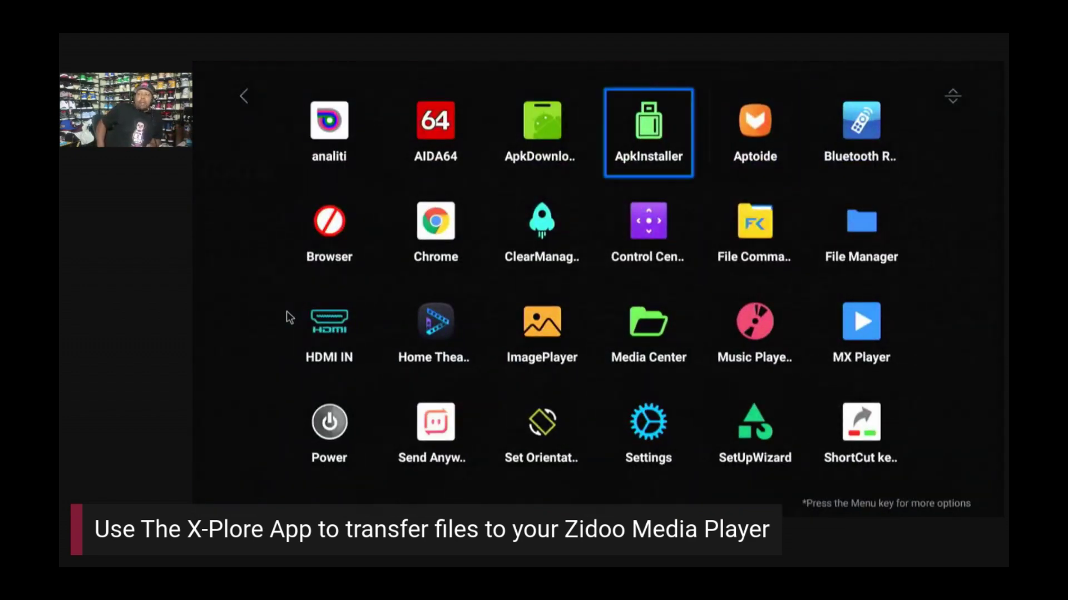
{"action": "key", "text": "Down"}
{"action": "key", "text": "Down"}
{"action": "key", "text": "Down"}
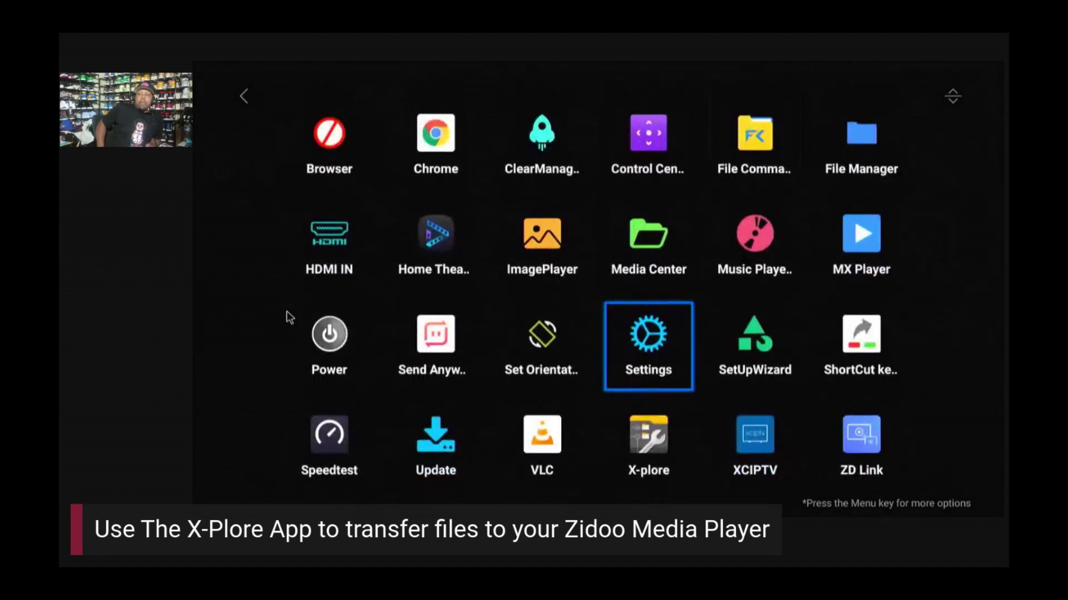
{"action": "key", "text": "Down"}
{"action": "key", "text": "Left"}
{"action": "key", "text": "Right"}
{"action": "key", "text": "Return"}
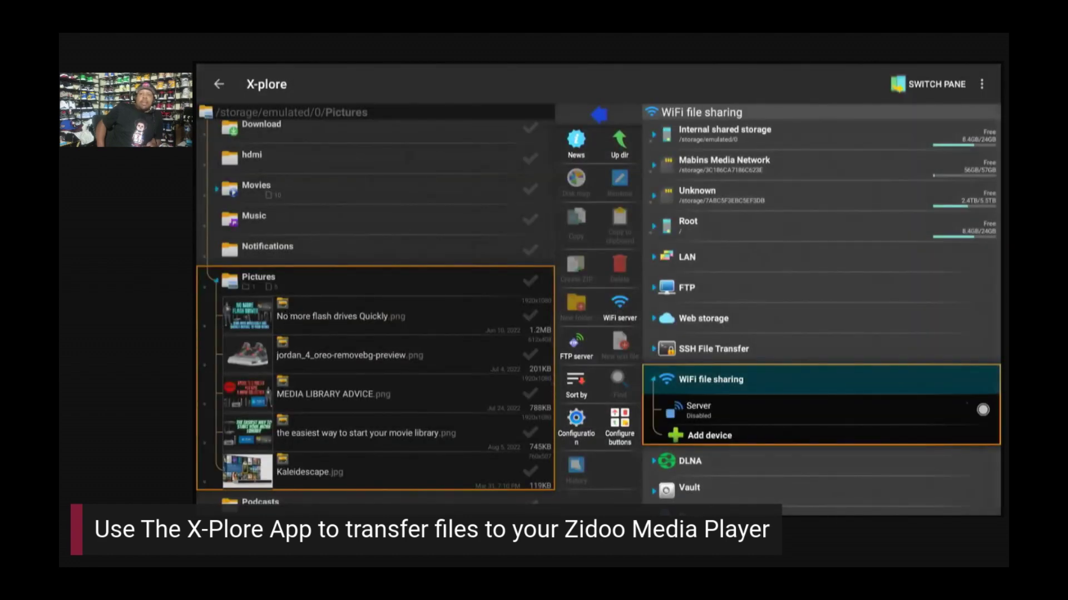
- Collapse the Pictures folder in the left pane and go up to the top-level storage list
{"action": "left_click", "coordinate": [714, 349]}
{"action": "left_click", "coordinate": [258, 281]}
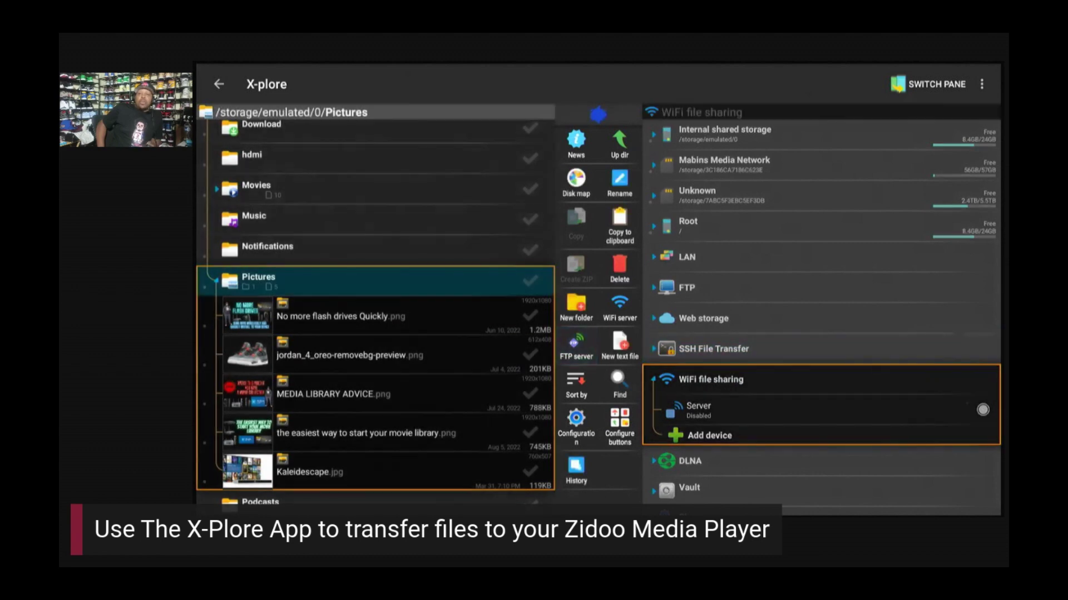
{"action": "left_click", "coordinate": [340, 316]}
{"action": "left_click", "coordinate": [258, 280]}
{"action": "left_click", "coordinate": [258, 280]}
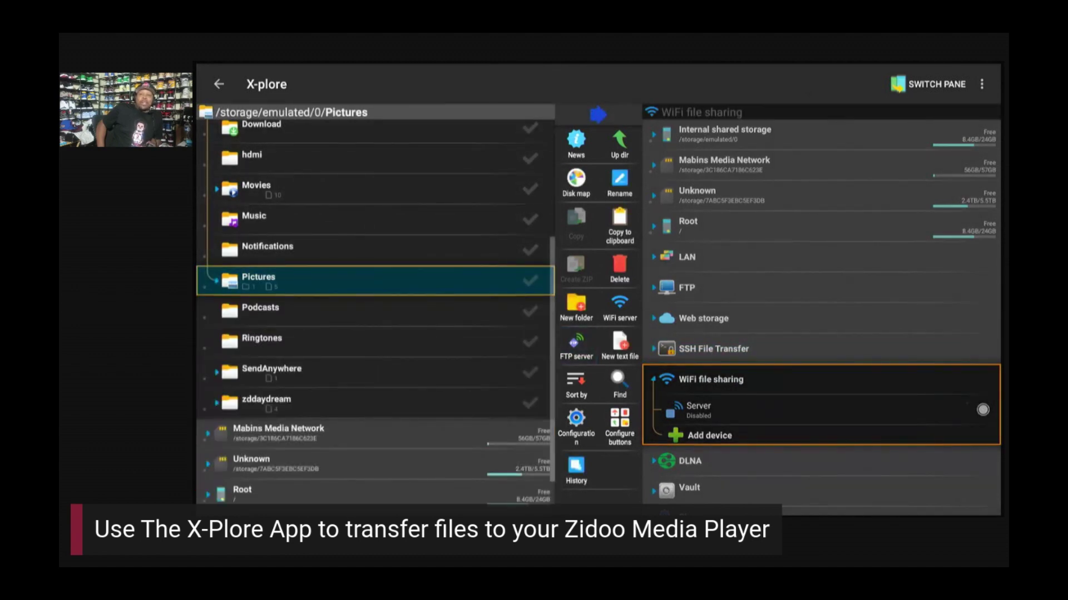
{"action": "key", "text": "Up"}
{"action": "key", "text": "Up"}
{"action": "key", "text": "Up"}
{"action": "key", "text": "Up"}
{"action": "key", "text": "Up"}
{"action": "key", "text": "Up"}
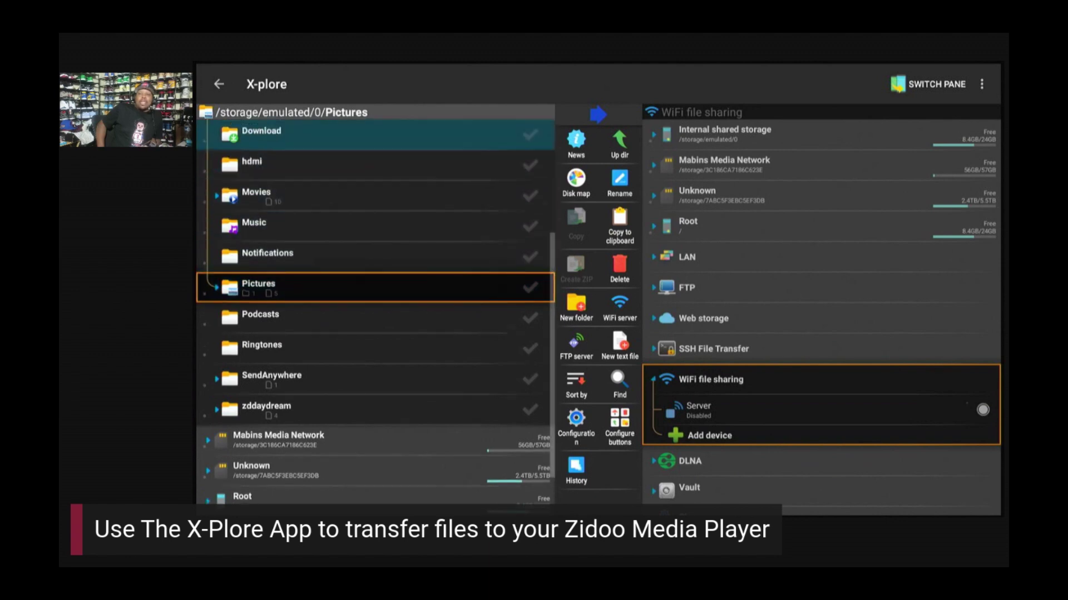
{"action": "key", "text": "Up"}
{"action": "key", "text": "Up"}
{"action": "key", "text": "Up"}
{"action": "key", "text": "Up"}
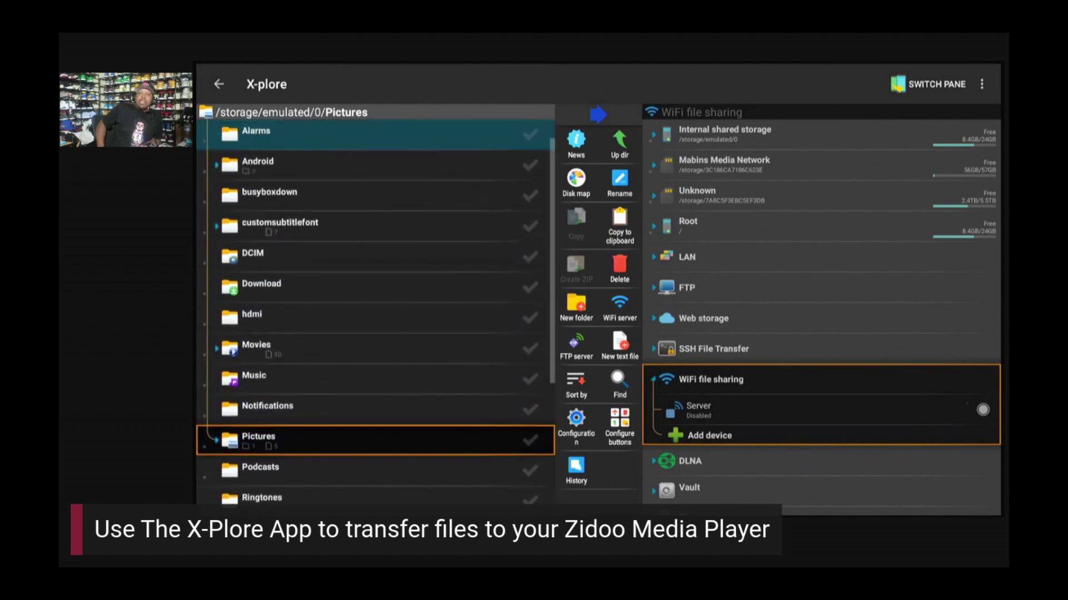
{"action": "key", "text": "Up"}
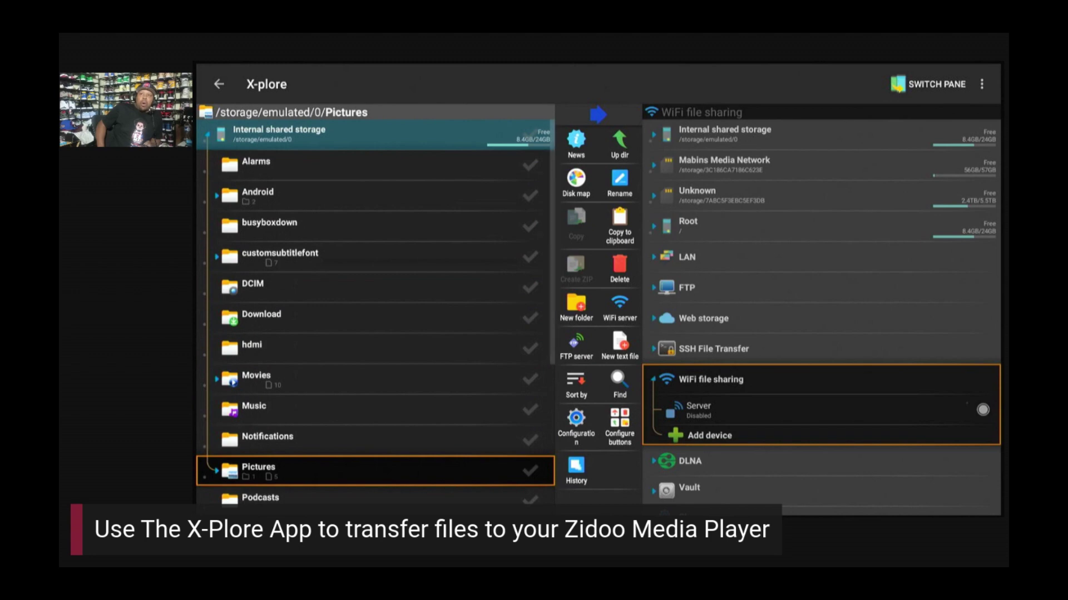
{"action": "key", "text": "Down"}
{"action": "key", "text": "Up"}
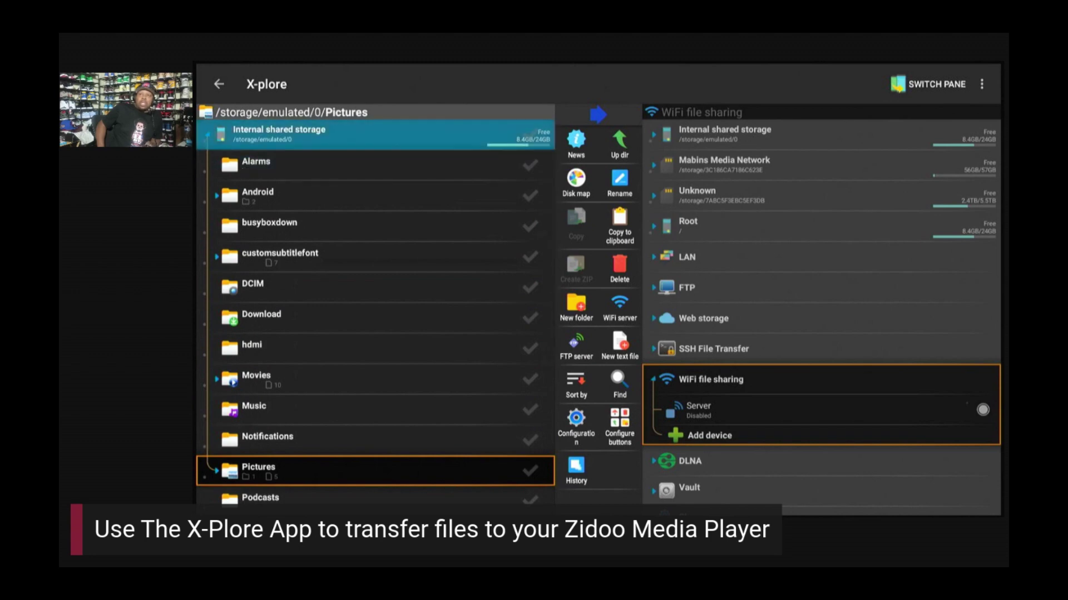
{"action": "key", "text": "Left"}
{"action": "key", "text": "Left"}
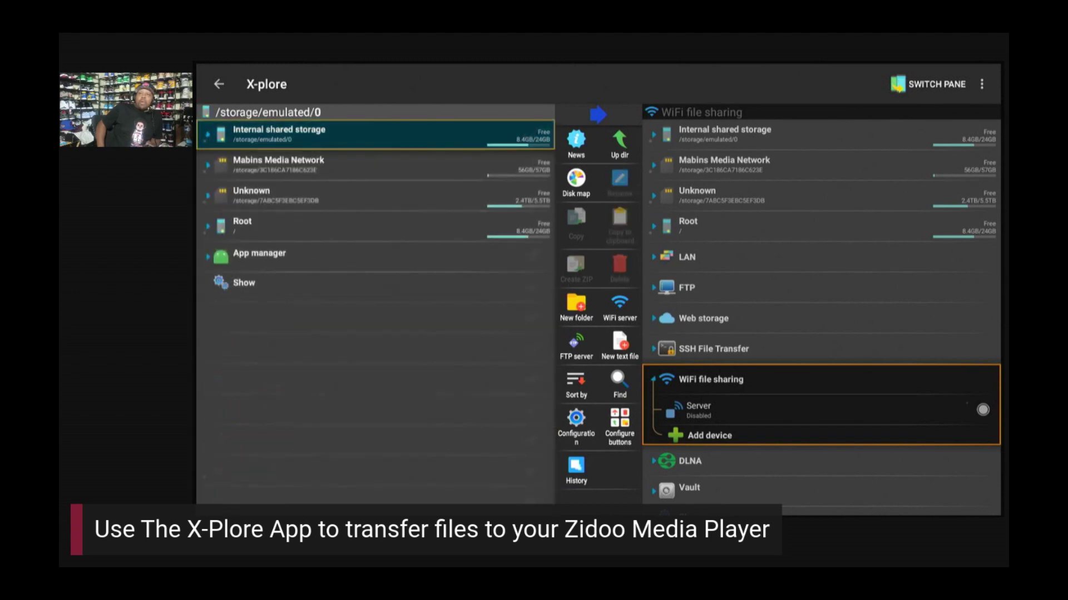
{"action": "key", "text": "Right"}
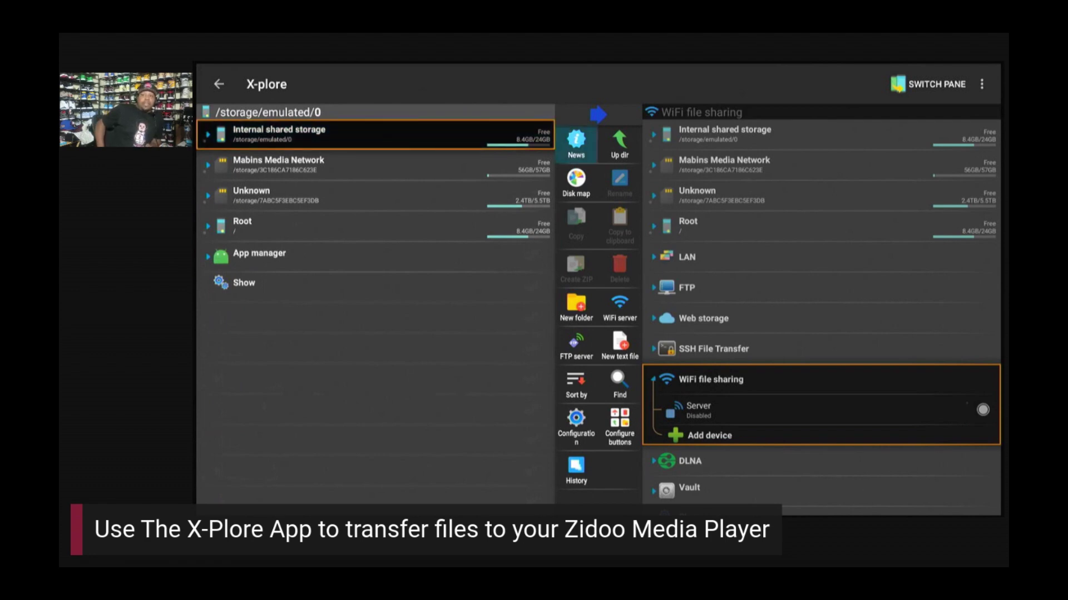
{"action": "key", "text": "Down"}
{"action": "key", "text": "Left"}
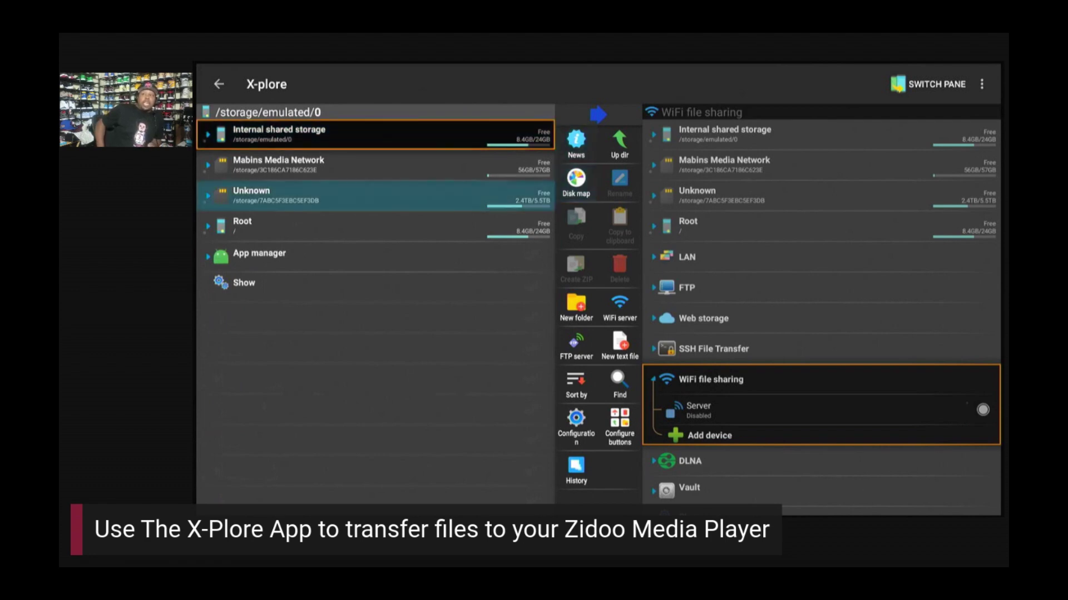
{"action": "key", "text": "Up"}
{"action": "key", "text": "Up"}
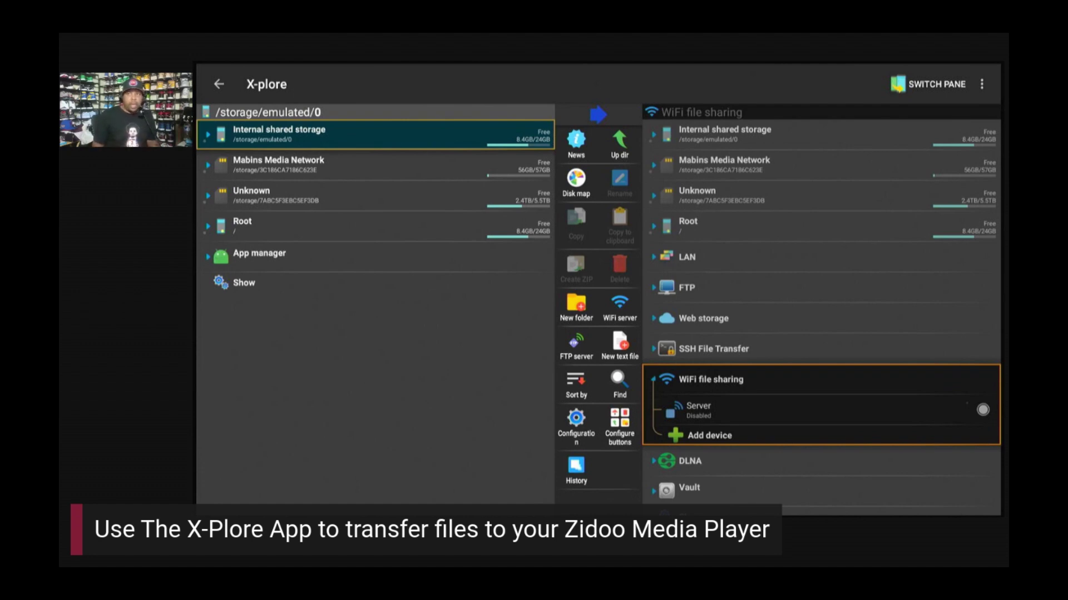
{"action": "left_click", "coordinate": [278, 165]}
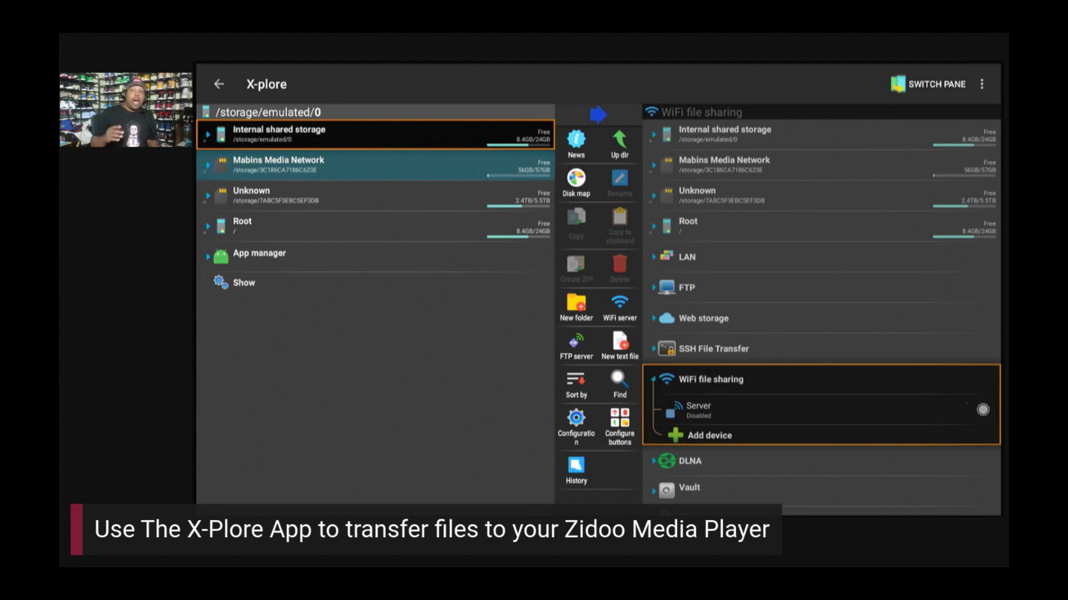
{"action": "left_click", "coordinate": [278, 195]}
{"action": "left_click", "coordinate": [278, 165]}
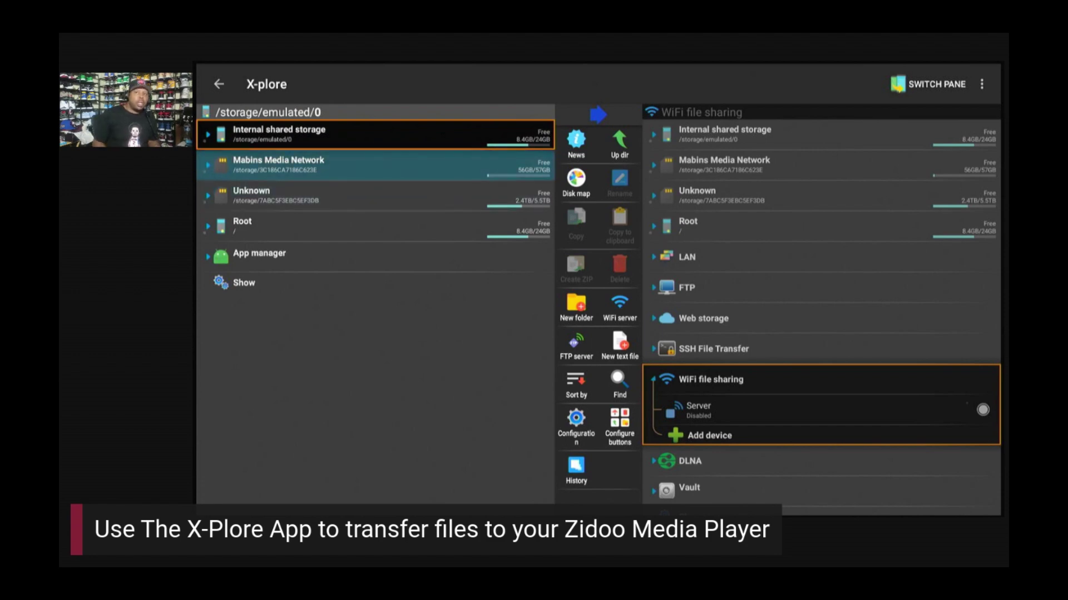
{"action": "left_click", "coordinate": [278, 195]}
{"action": "left_click", "coordinate": [278, 164]}
{"action": "left_click", "coordinate": [278, 196]}
{"action": "left_click", "coordinate": [278, 164]}
{"action": "left_click", "coordinate": [278, 195]}
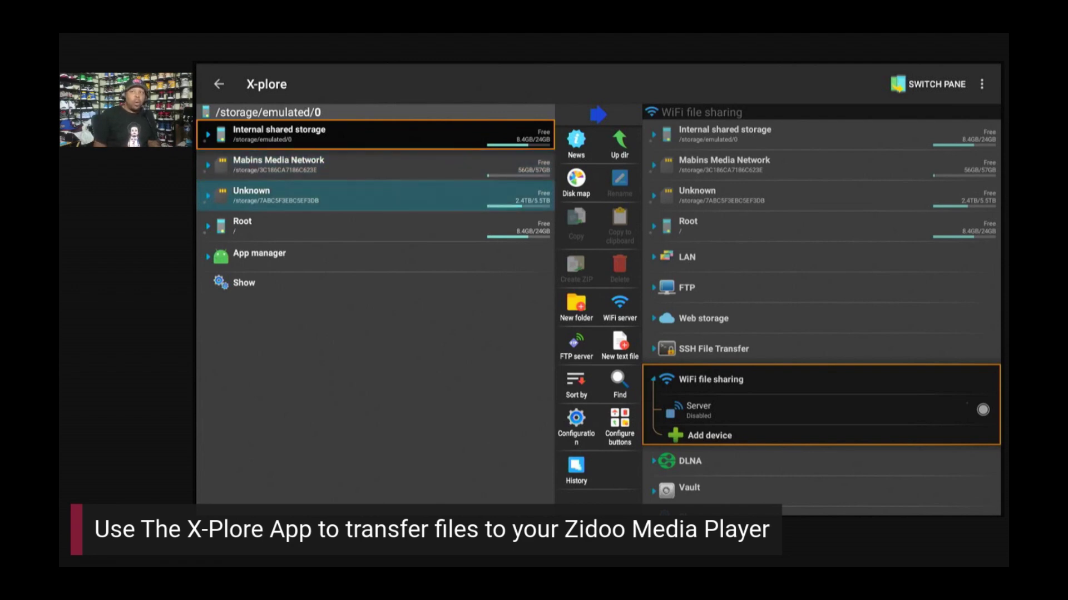
{"action": "left_click", "coordinate": [278, 165]}
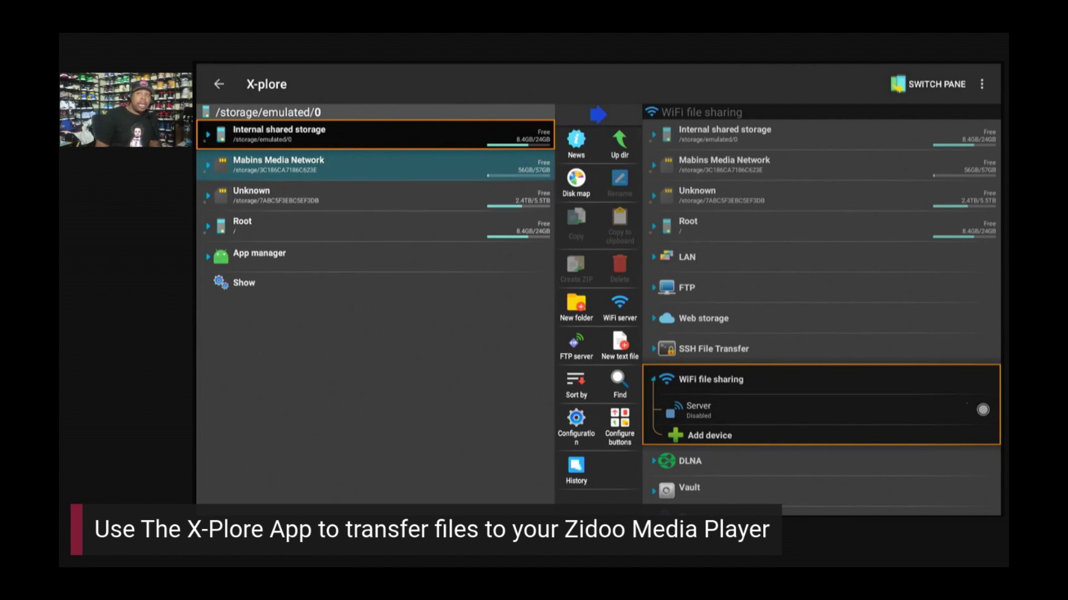
{"action": "left_click", "coordinate": [278, 195]}
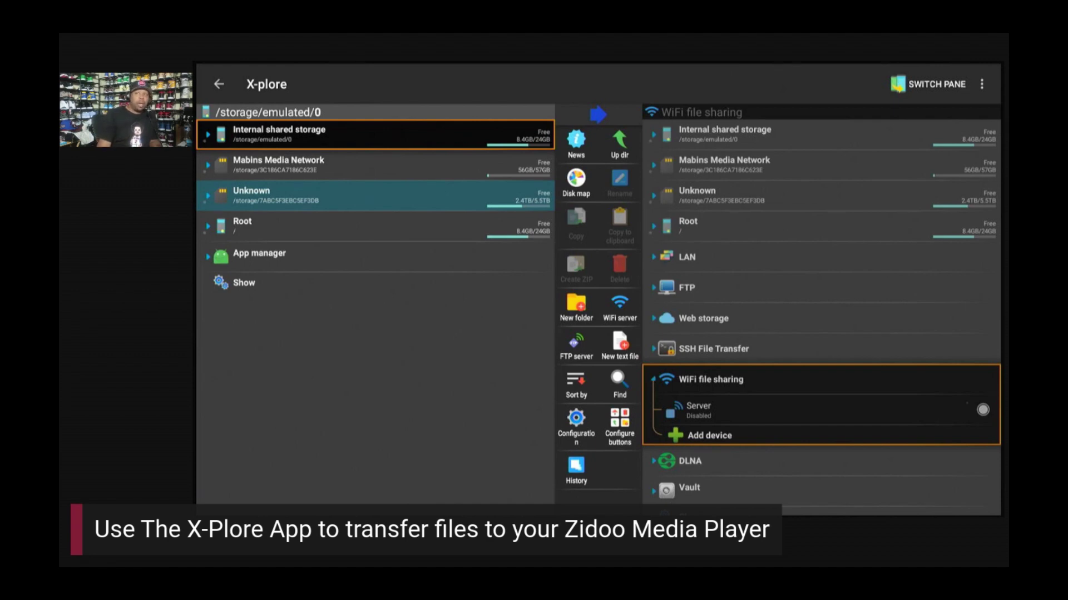
{"action": "left_click", "coordinate": [375, 166]}
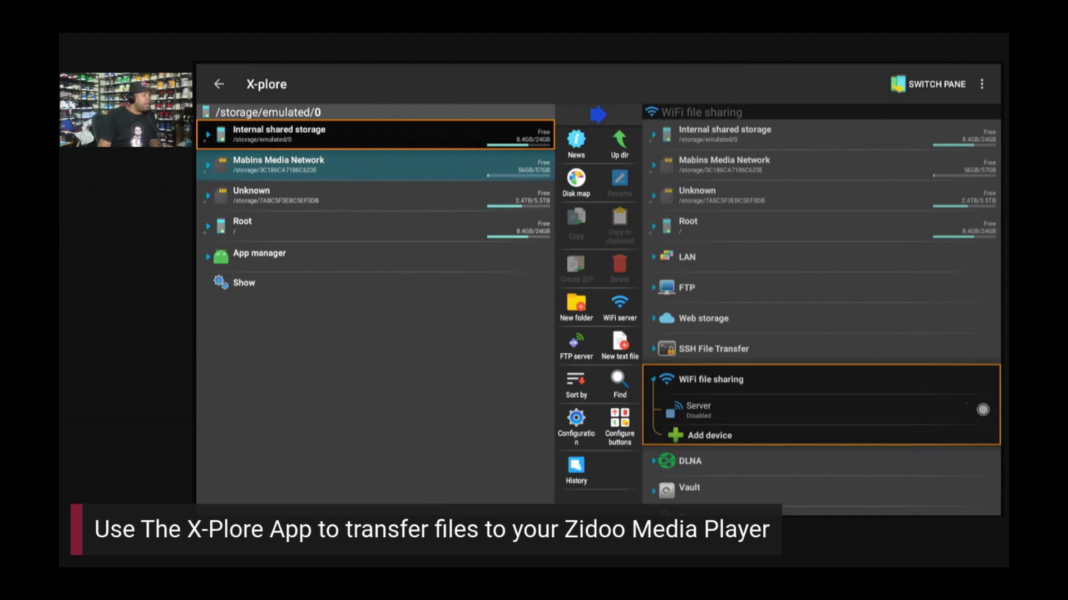
{"action": "left_click", "coordinate": [375, 196]}
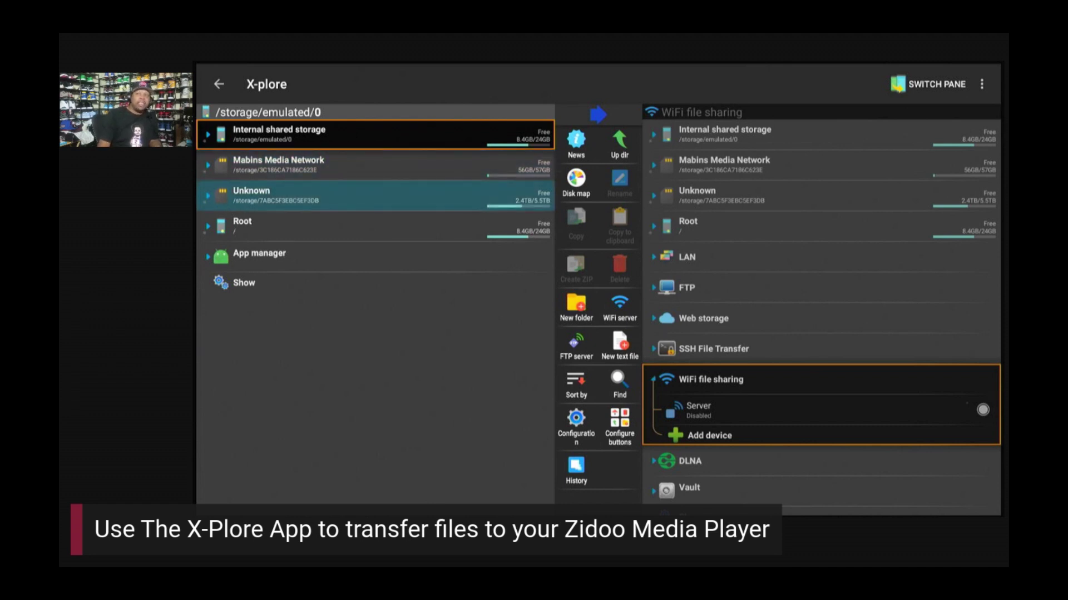
{"action": "left_click", "coordinate": [375, 165]}
{"action": "left_click", "coordinate": [376, 195]}
{"action": "left_click", "coordinate": [376, 165]}
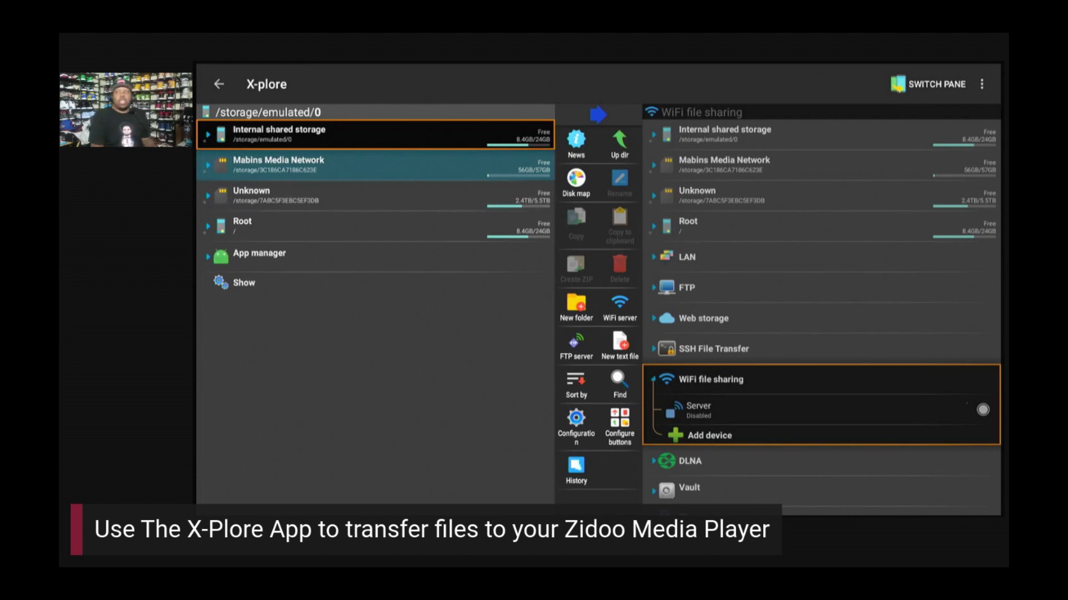
{"action": "left_click", "coordinate": [375, 196]}
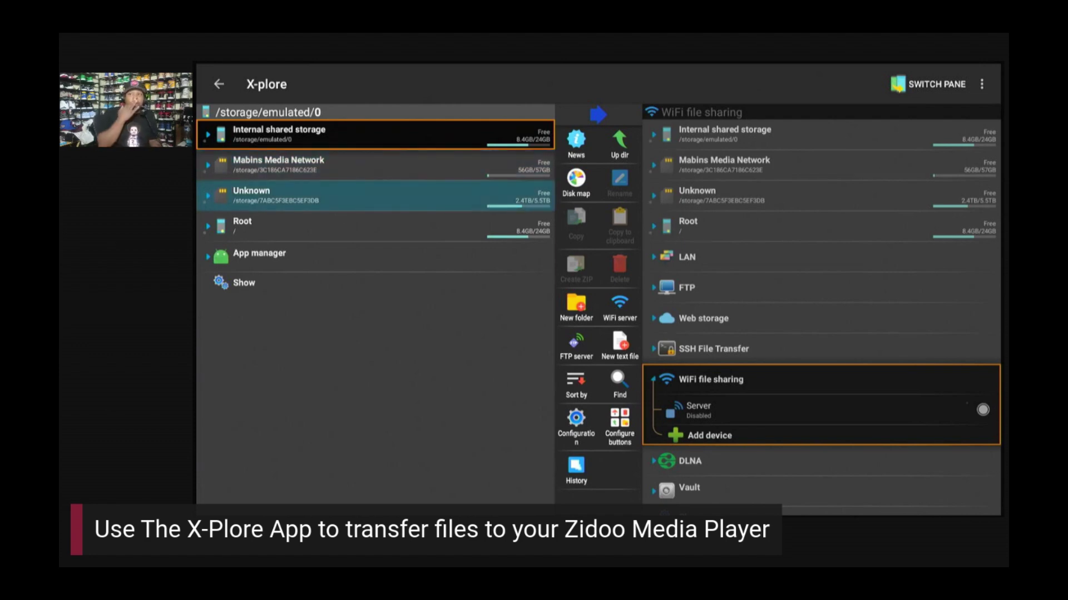
{"action": "left_click", "coordinate": [820, 379]}
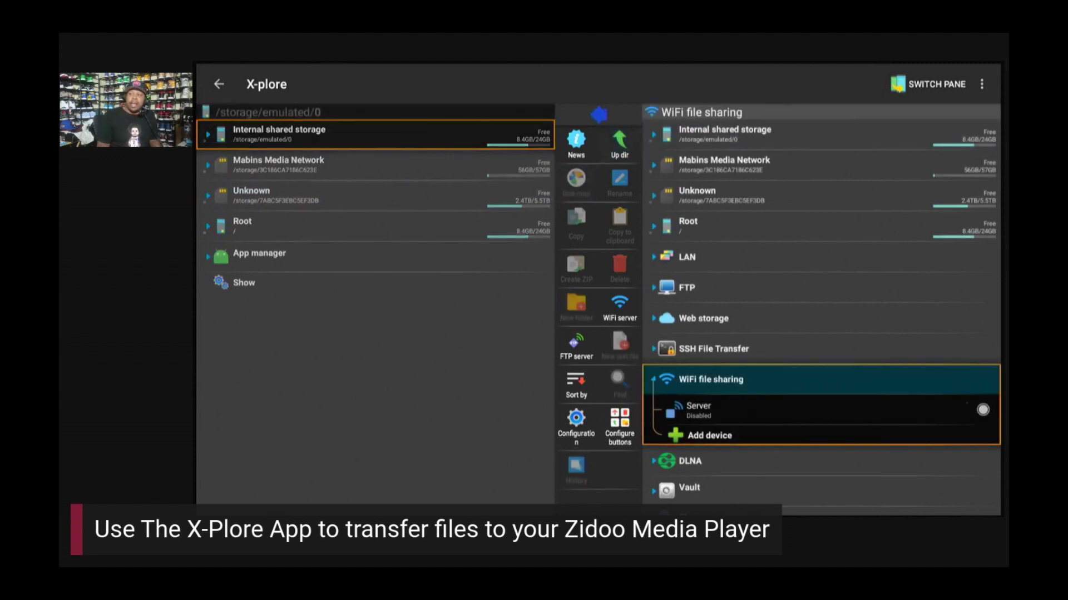
- Collapse the WiFi file sharing group in the right pane, hiding Server and Add device
{"action": "left_click", "coordinate": [821, 410]}
{"action": "left_click", "coordinate": [820, 379]}
{"action": "key", "text": "Return"}
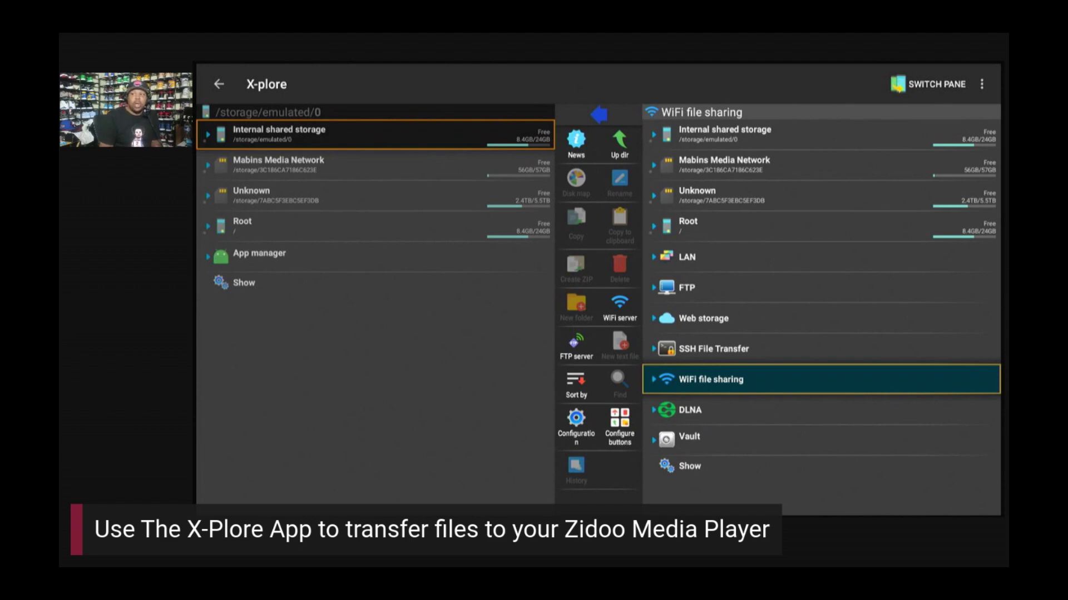
{"action": "key", "text": "Left"}
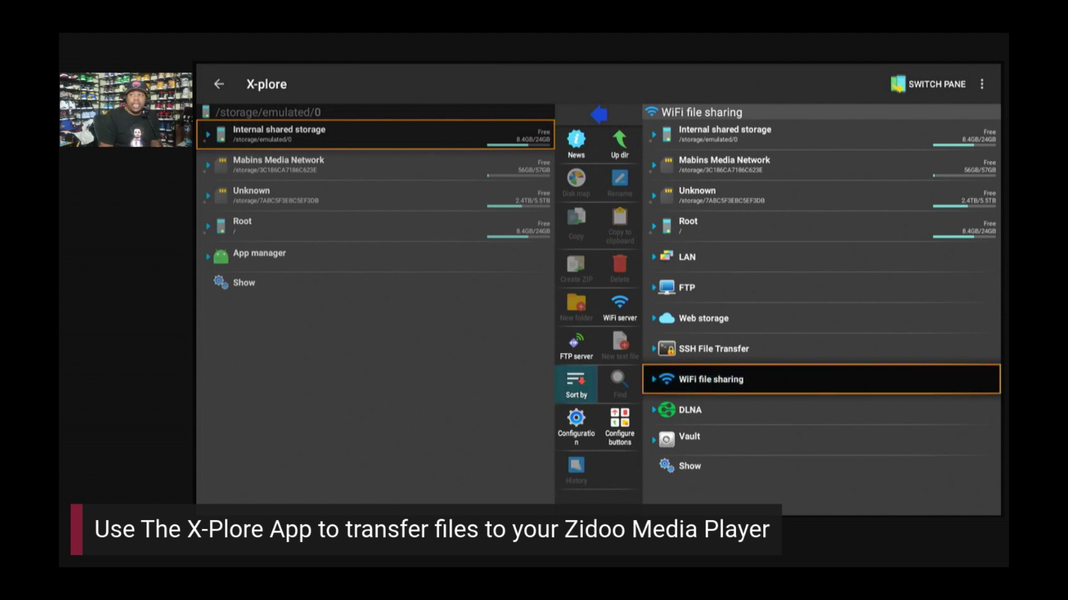
{"action": "key", "text": "Up"}
{"action": "key", "text": "Up"}
{"action": "key", "text": "Up"}
{"action": "key", "text": "Up"}
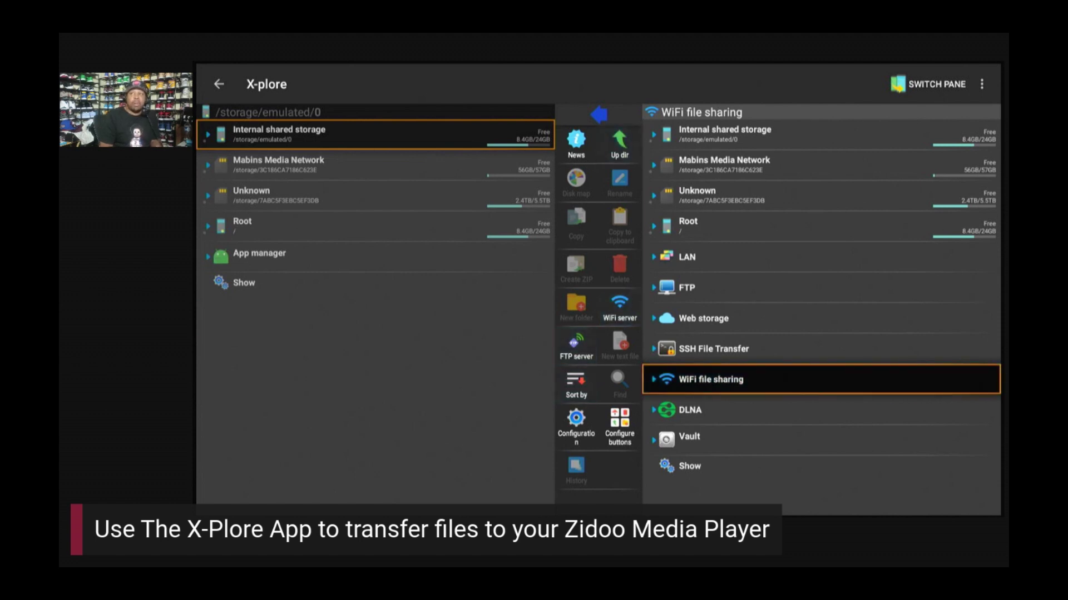
{"action": "key", "text": "Up"}
{"action": "key", "text": "Left"}
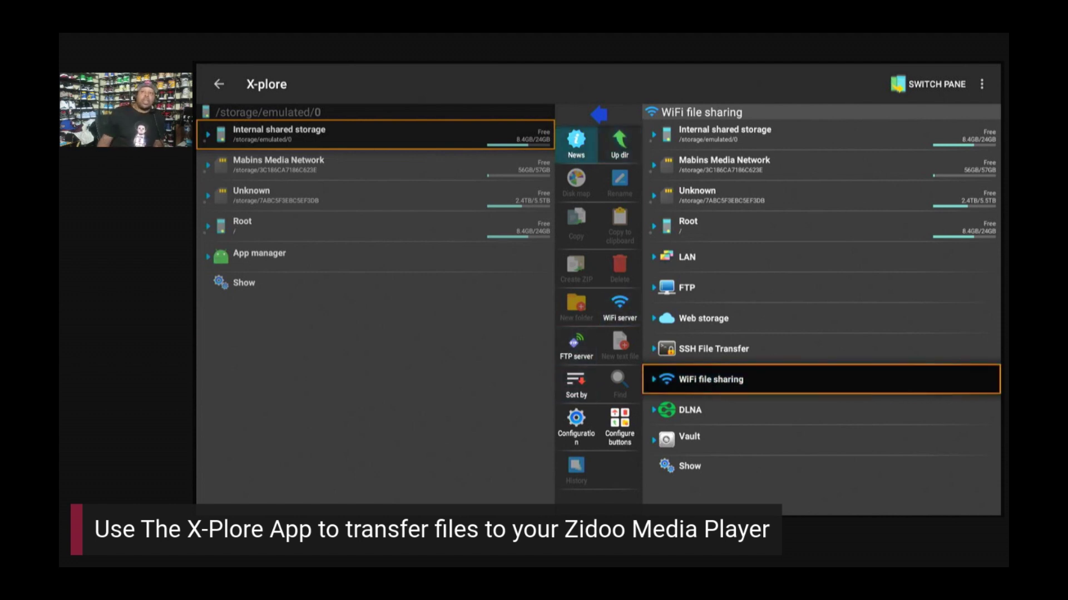
{"action": "key", "text": "Left"}
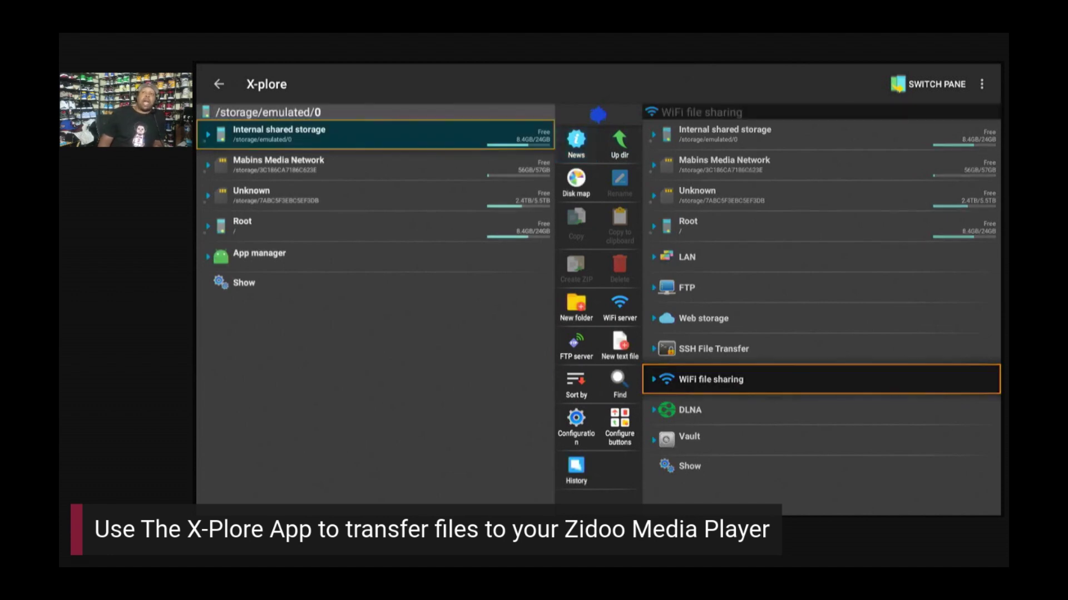
{"action": "key", "text": "Down"}
{"action": "key", "text": "Down"}
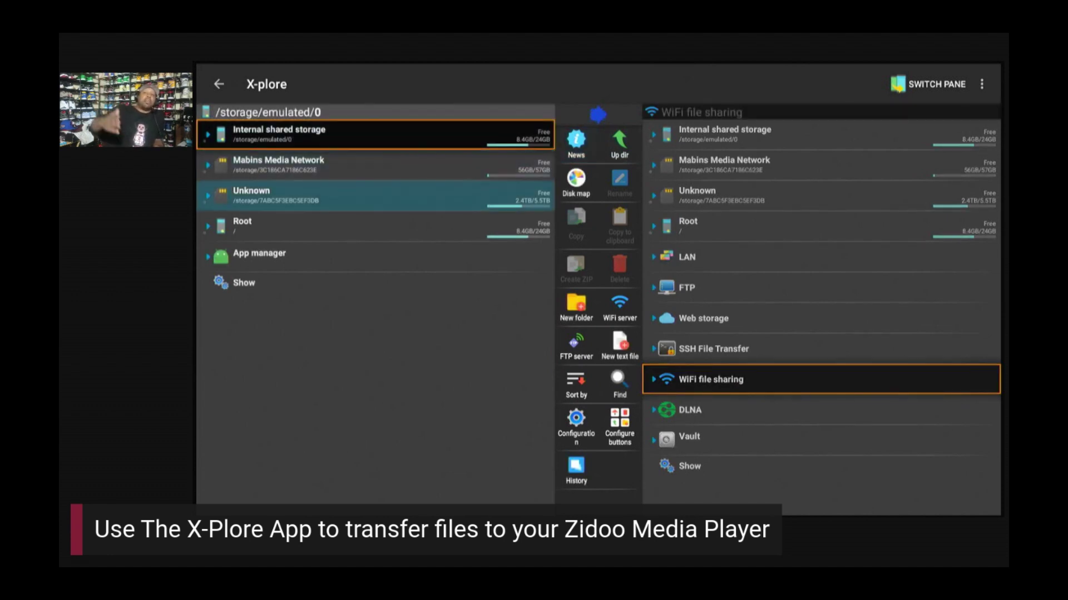
{"action": "key", "text": "Up"}
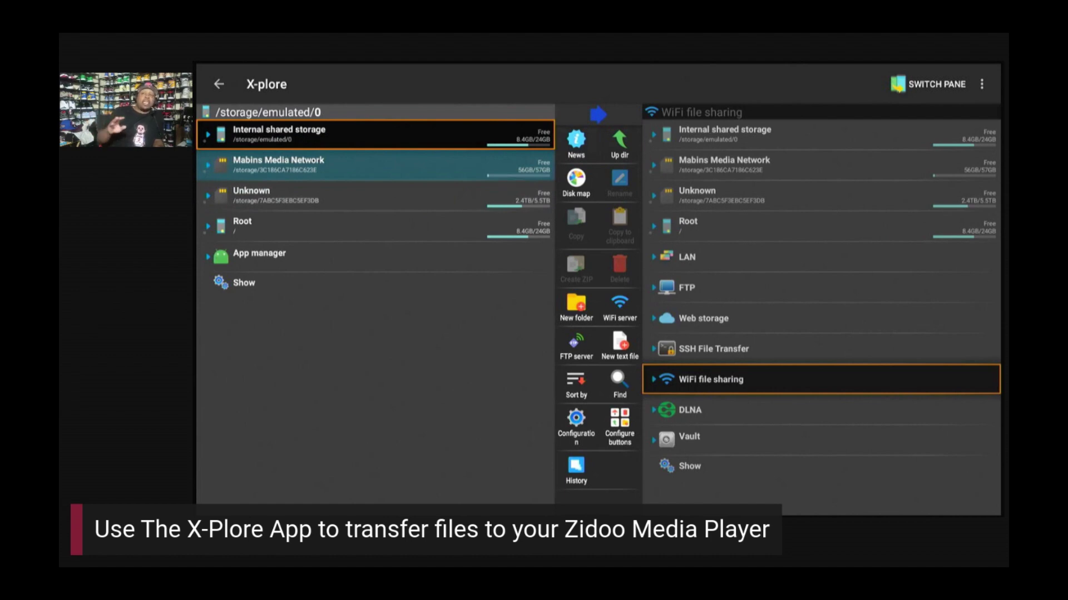
{"action": "key", "text": "Up"}
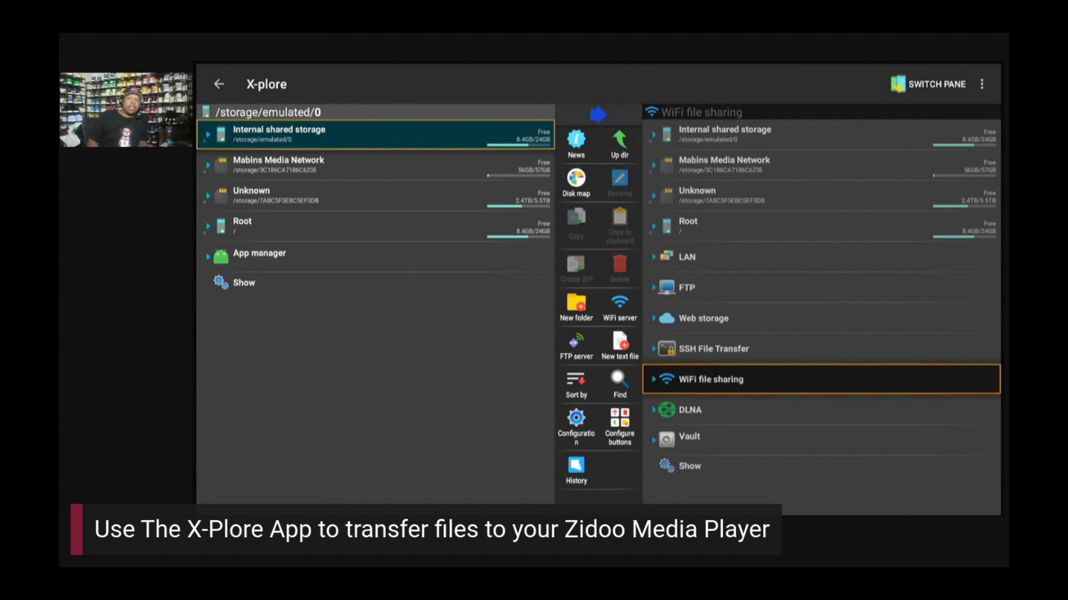
{"action": "key", "text": "Down"}
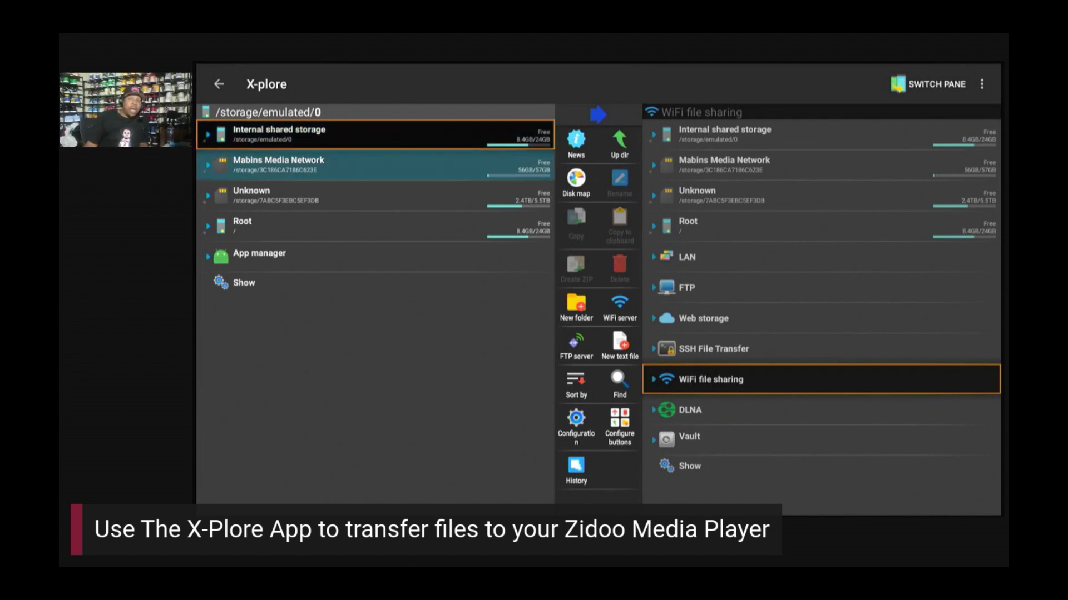
{"action": "key", "text": "Down"}
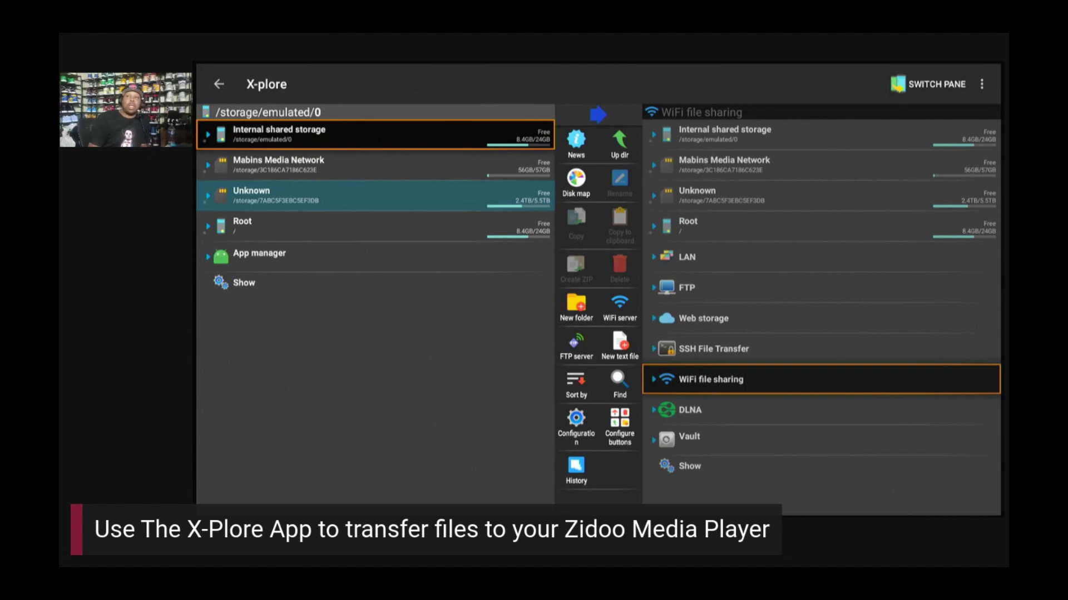
{"action": "key", "text": "Right"}
{"action": "key", "text": "Right"}
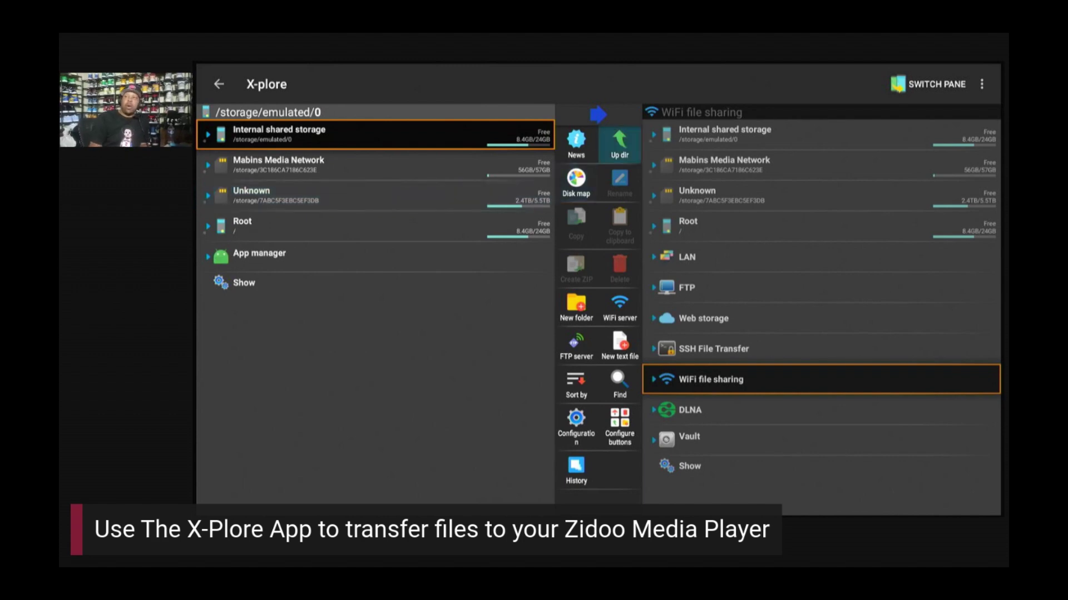
{"action": "key", "text": "Right"}
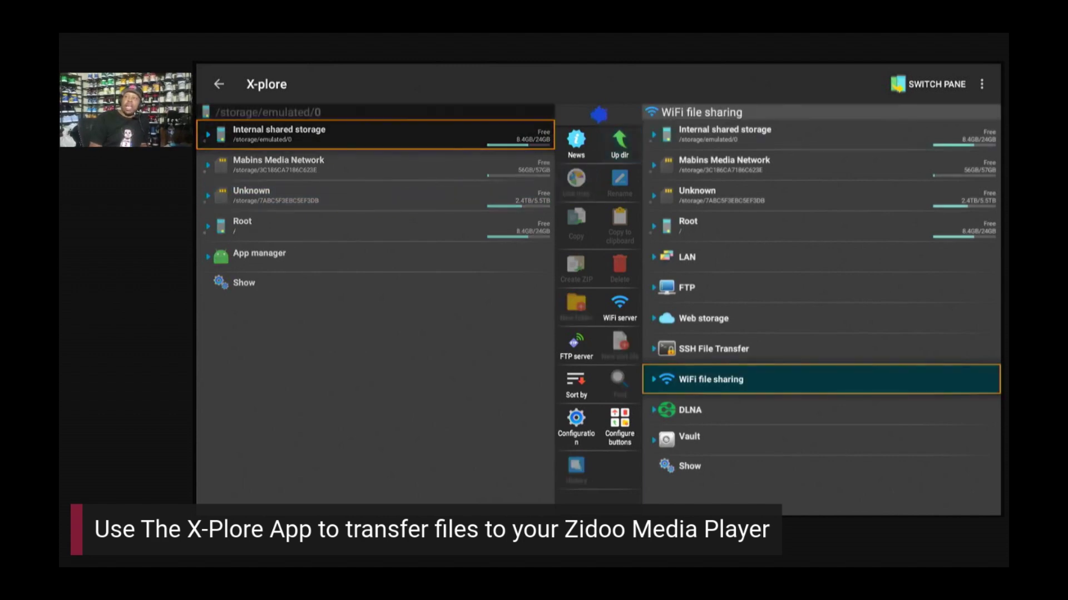
{"action": "key", "text": "Down"}
{"action": "key", "text": "Down"}
{"action": "key", "text": "Up"}
{"action": "key", "text": "Up"}
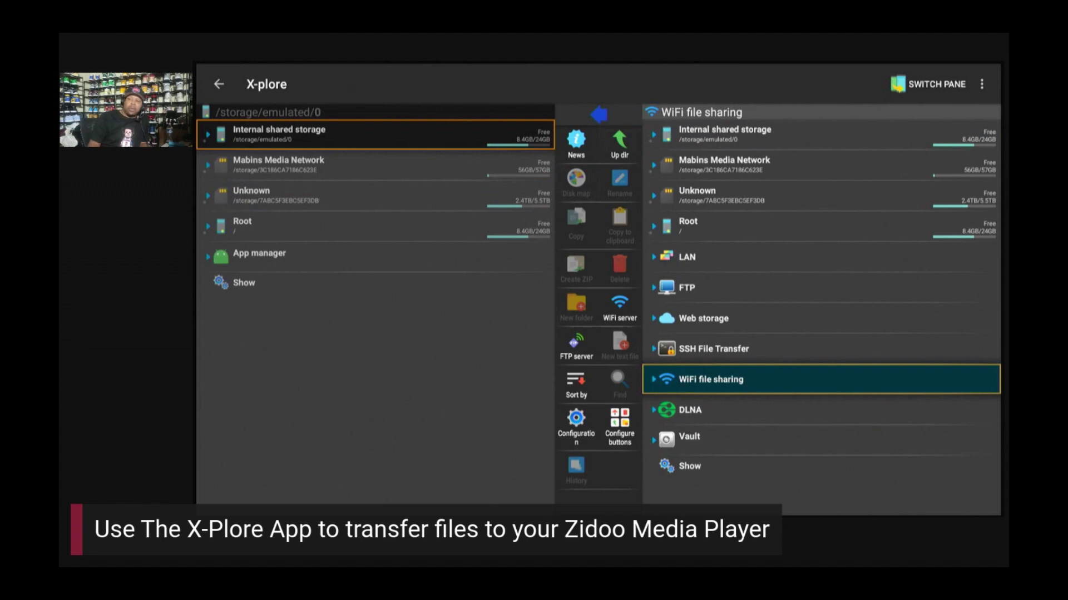
{"action": "key", "text": "Return"}
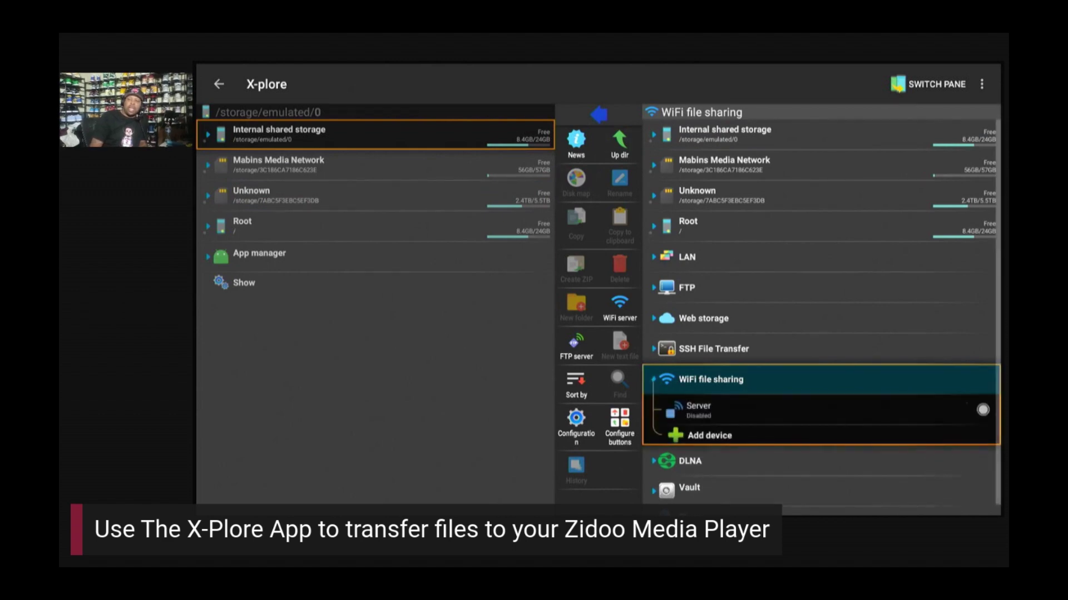
{"action": "key", "text": "Down"}
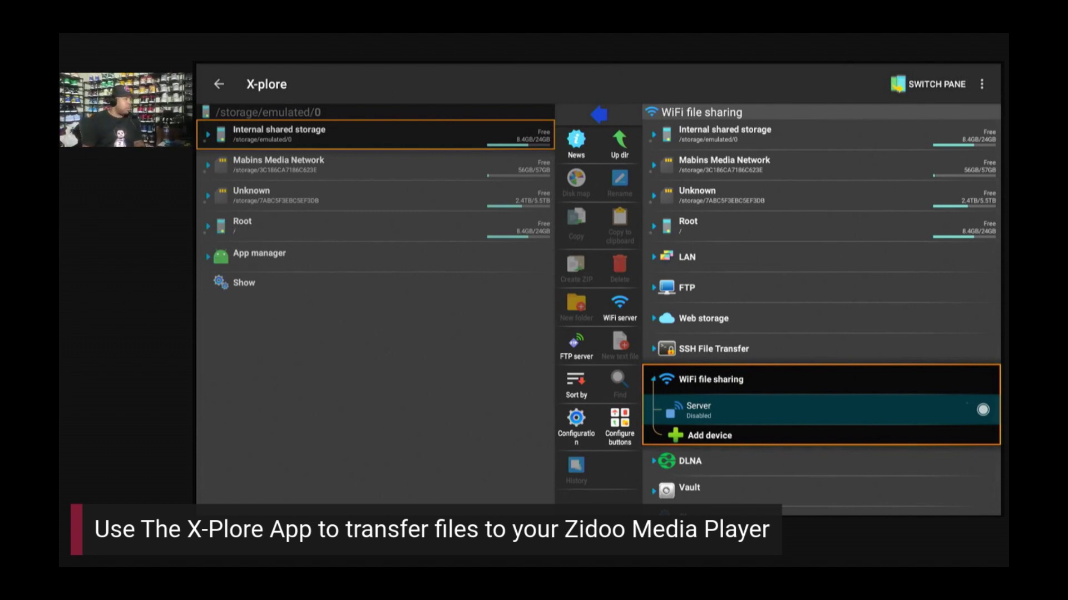
{"action": "key", "text": "Right"}
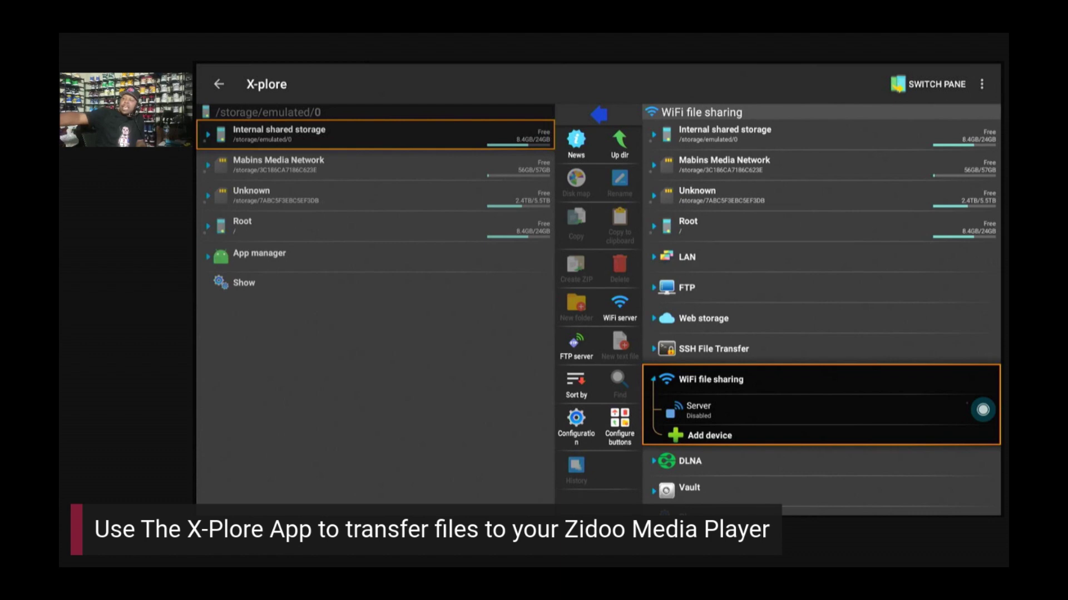
{"action": "key", "text": "Return"}
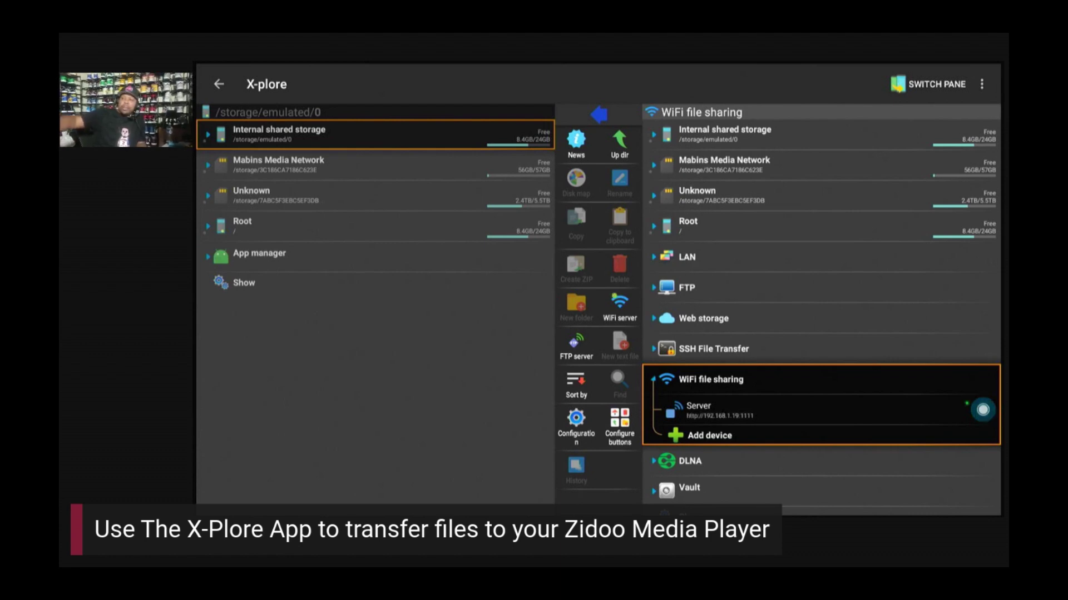
{"action": "key", "text": "Left"}
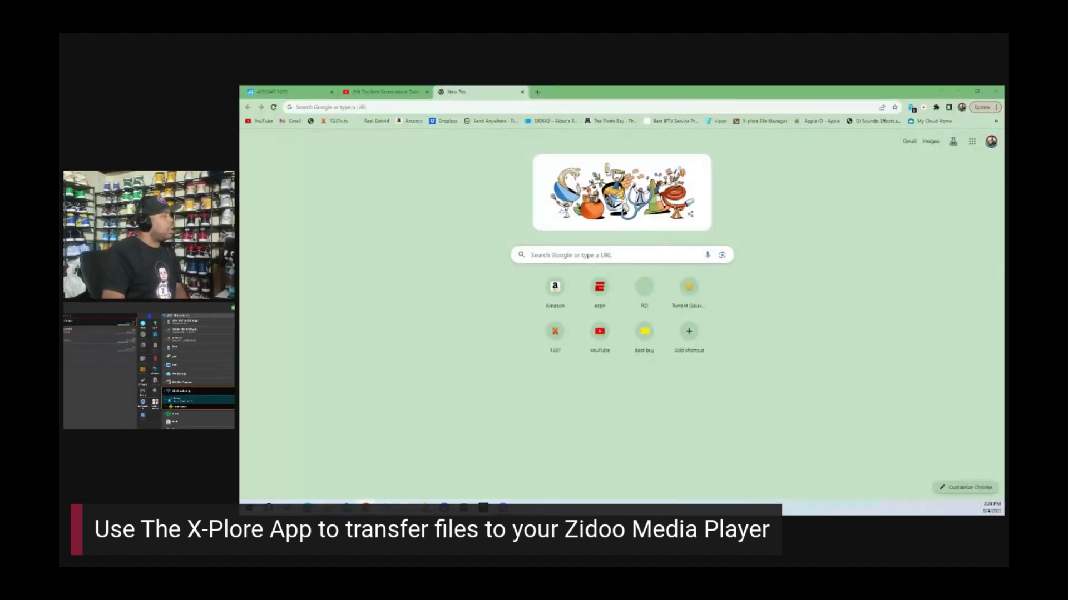
{"action": "left_click", "coordinate": [484, 108]}
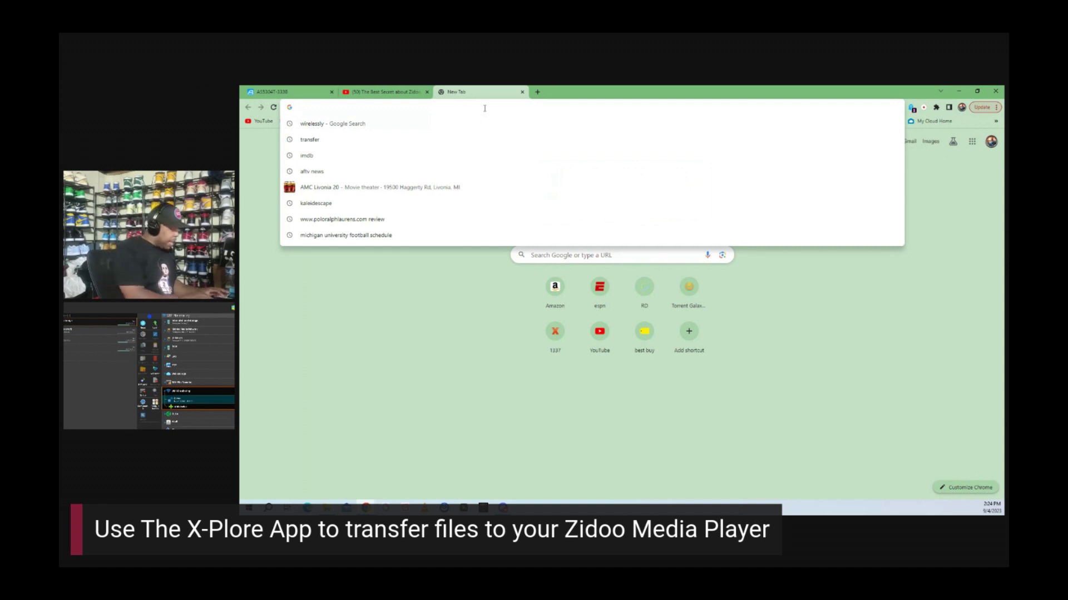
{"action": "type", "text": "http"}
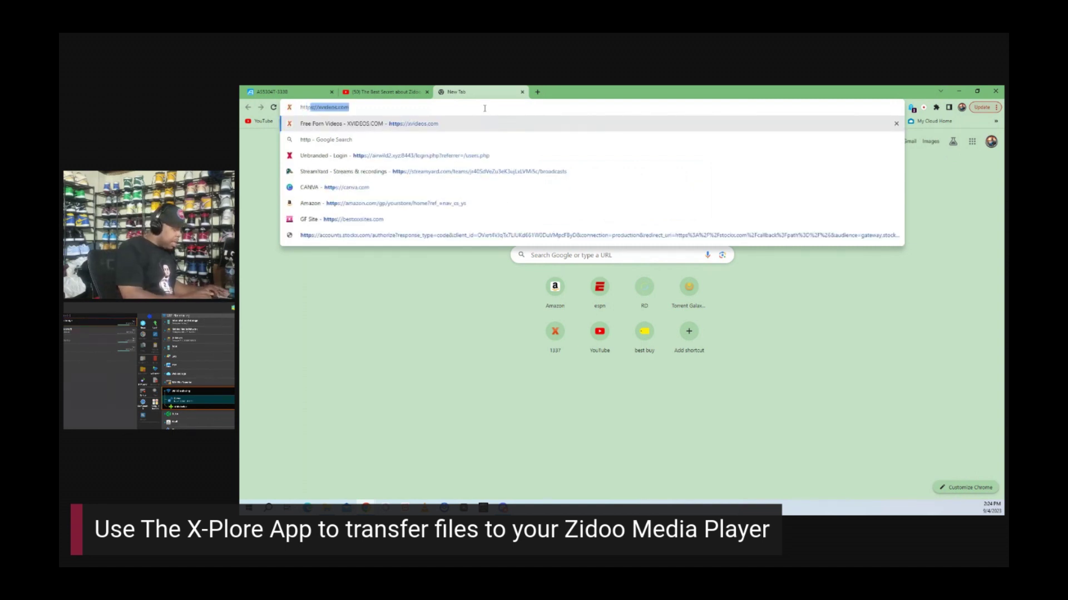
{"action": "type", "text": "://"}
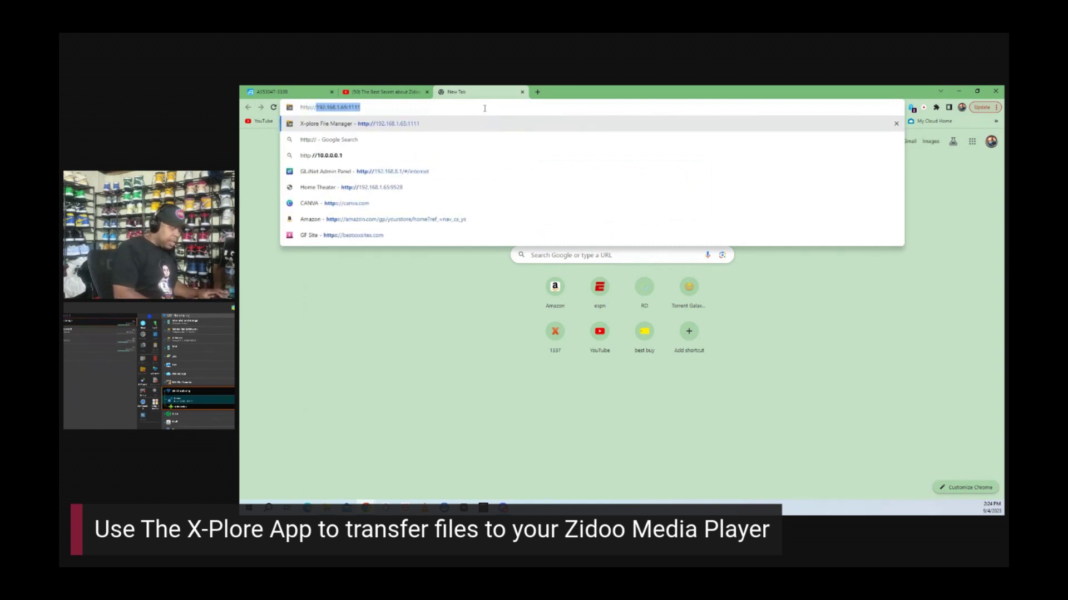
{"action": "type", "text": "1"}
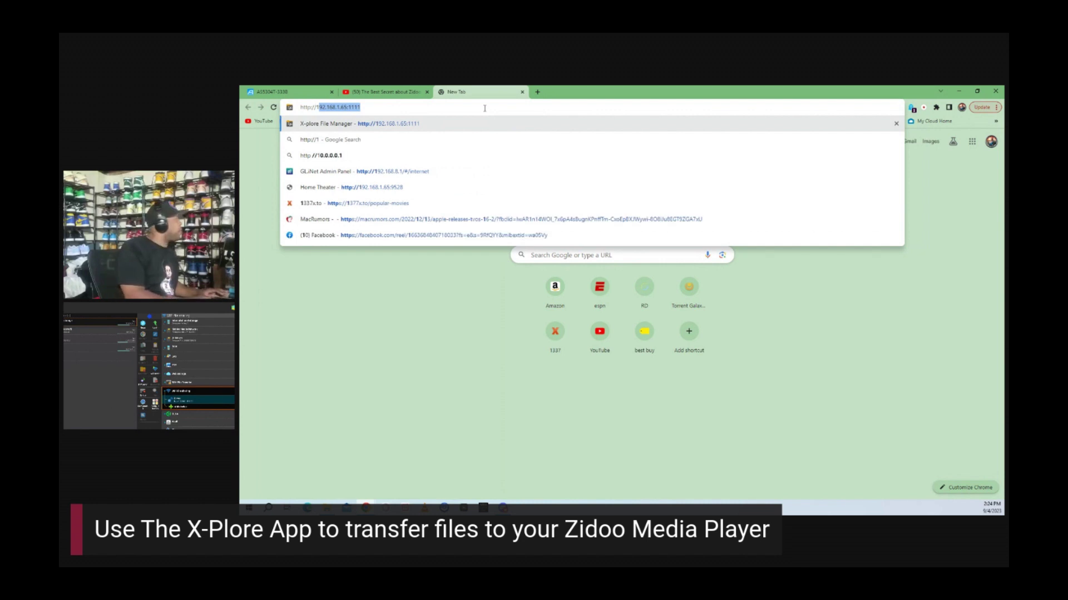
{"action": "key", "text": "BackSpace"}
{"action": "key", "text": "BackSpace"}
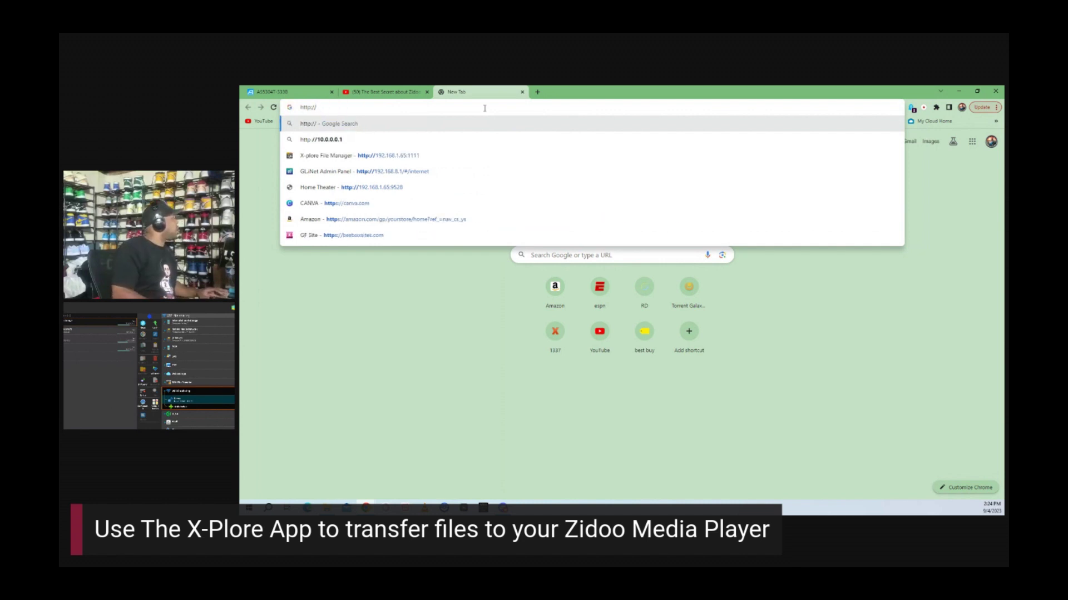
{"action": "type", "text": "192.16"}
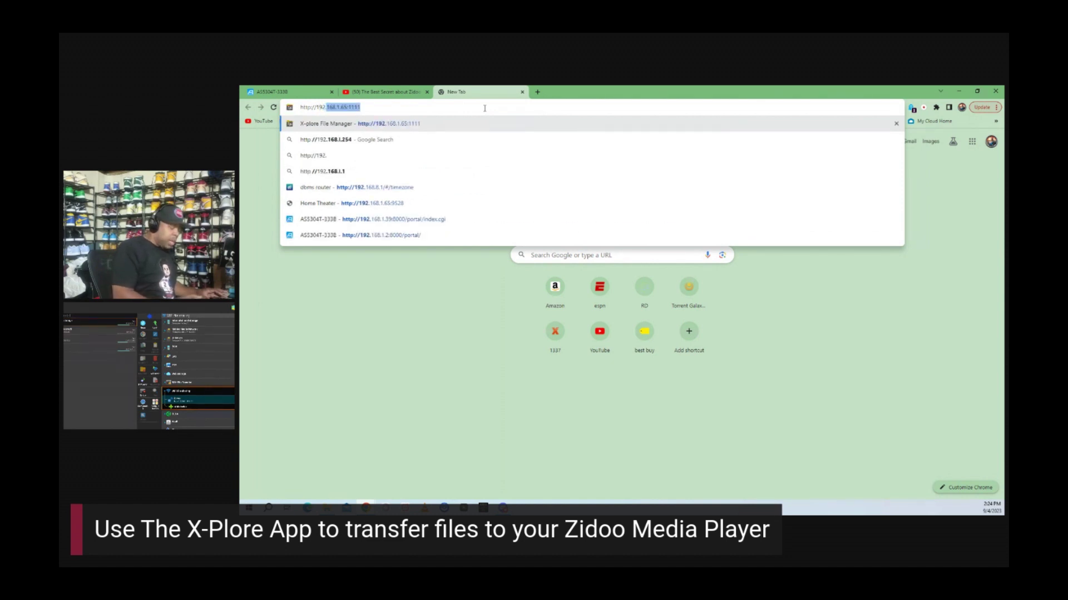
{"action": "type", "text": "8.1"}
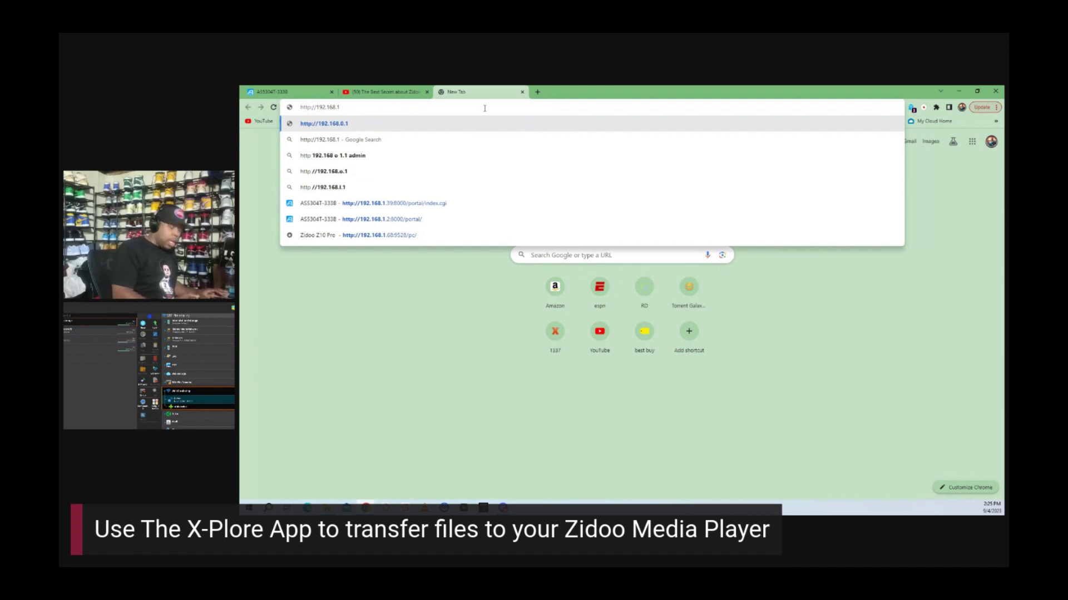
{"action": "type", "text": ".19:"}
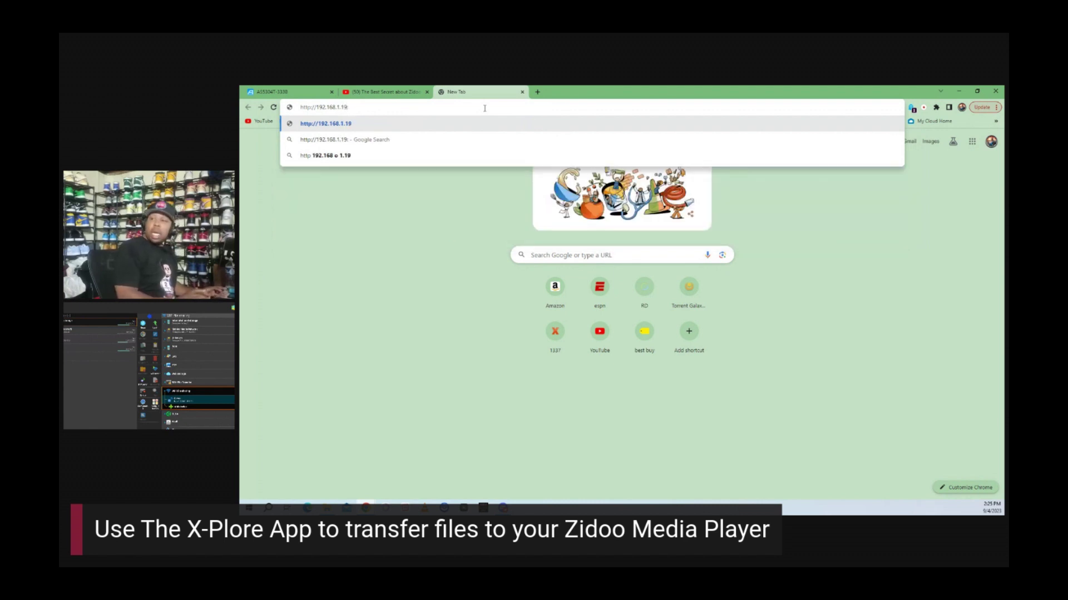
{"action": "type", "text": "1111"}
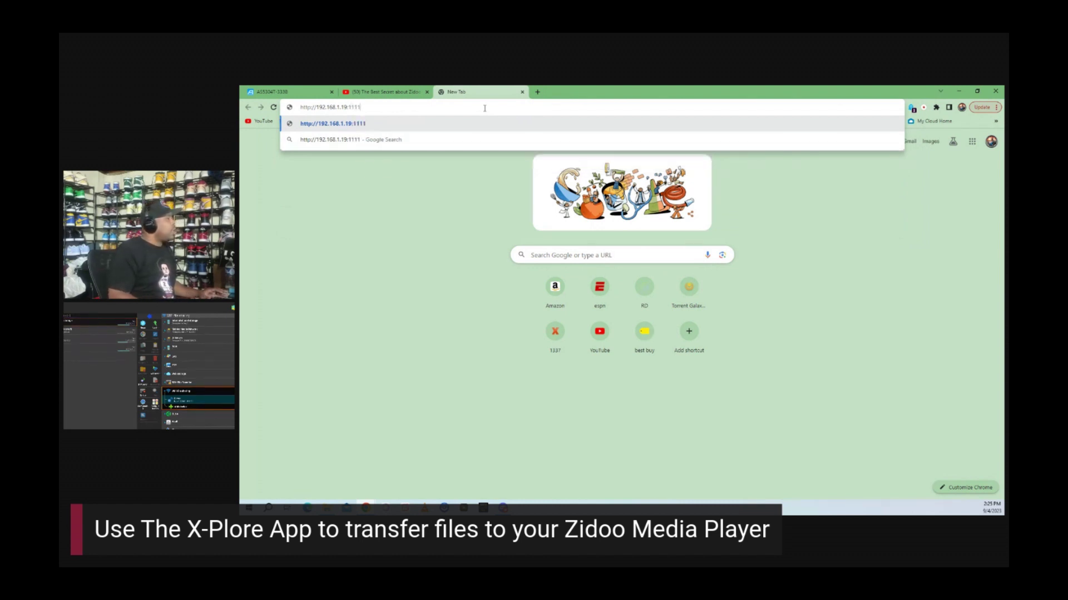
{"action": "key", "text": "Return"}
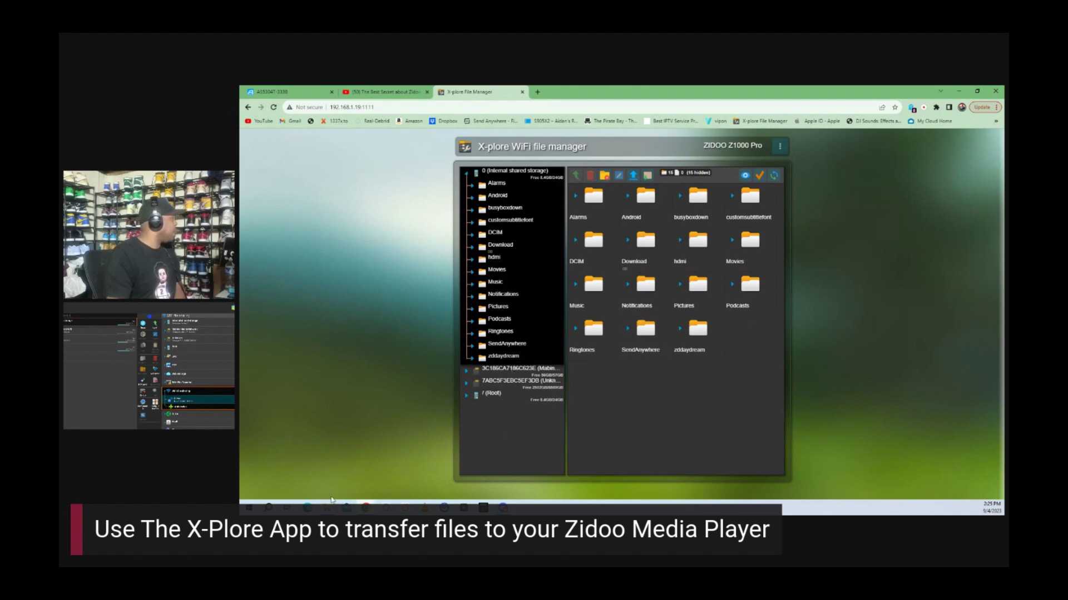
- Let the WiFi file manager page load its list of 15 internal storage folders
{"action": "mouse_move", "coordinate": [327, 508]}
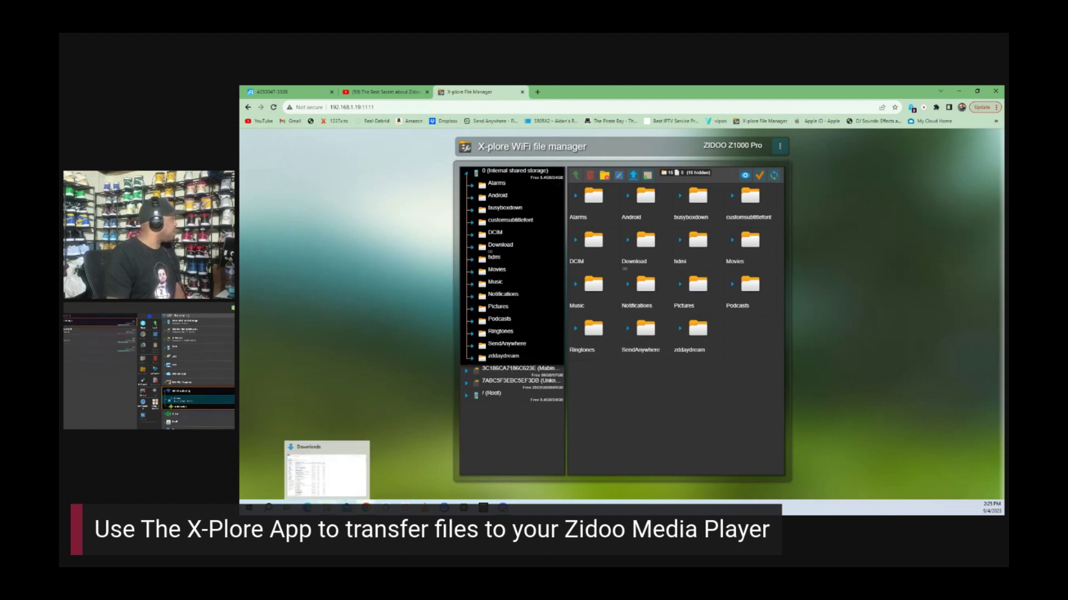
- Check the PC's Downloads folder, then collapse Internal shared storage on the X-plore page
{"action": "left_click", "coordinate": [337, 473]}
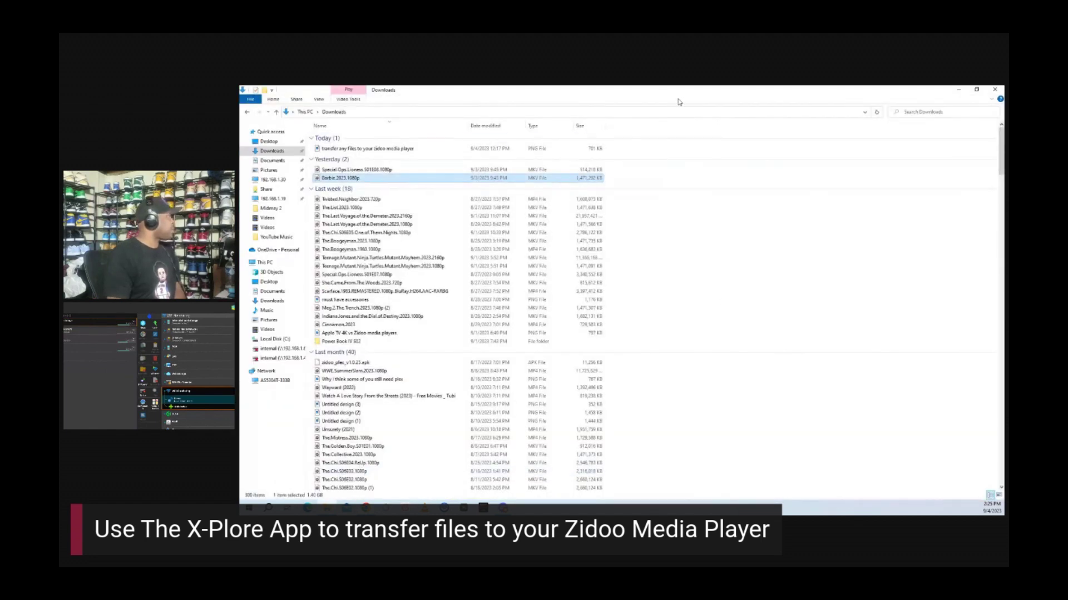
{"action": "left_click", "coordinate": [307, 508]}
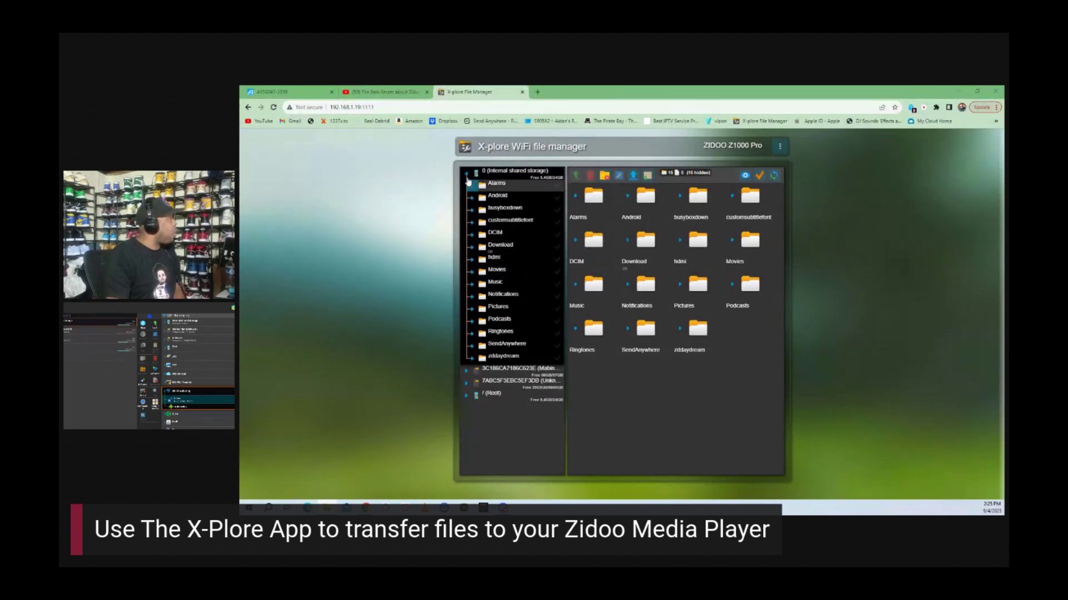
{"action": "left_click", "coordinate": [465, 174]}
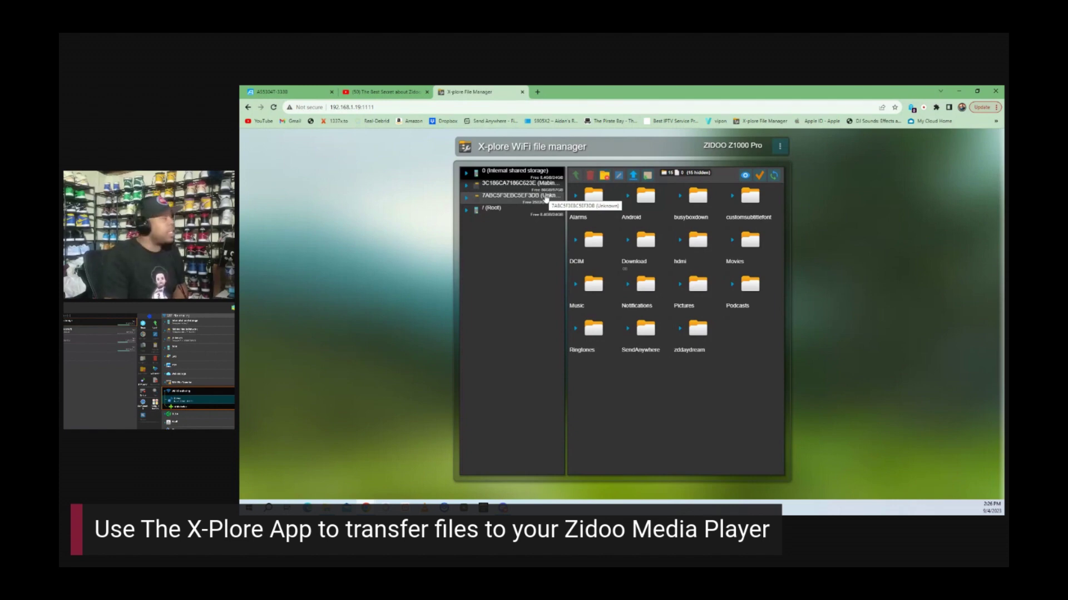
- Expand the external drive and open Movies/Movies, showing Chucky S01, Cordell Jr and movie files
{"action": "left_click", "coordinate": [466, 198]}
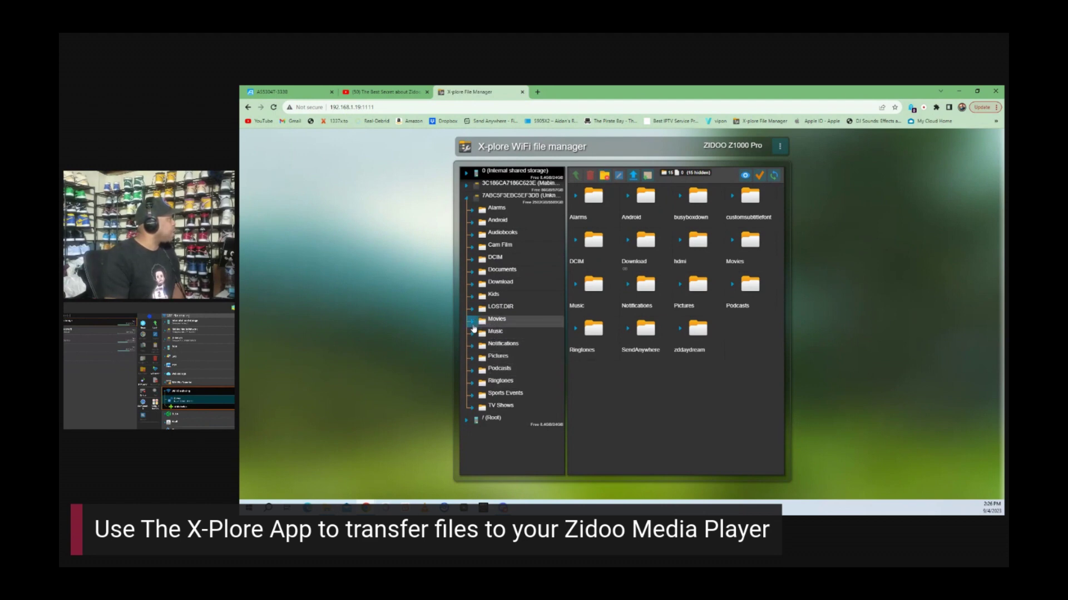
{"action": "left_click", "coordinate": [470, 322]}
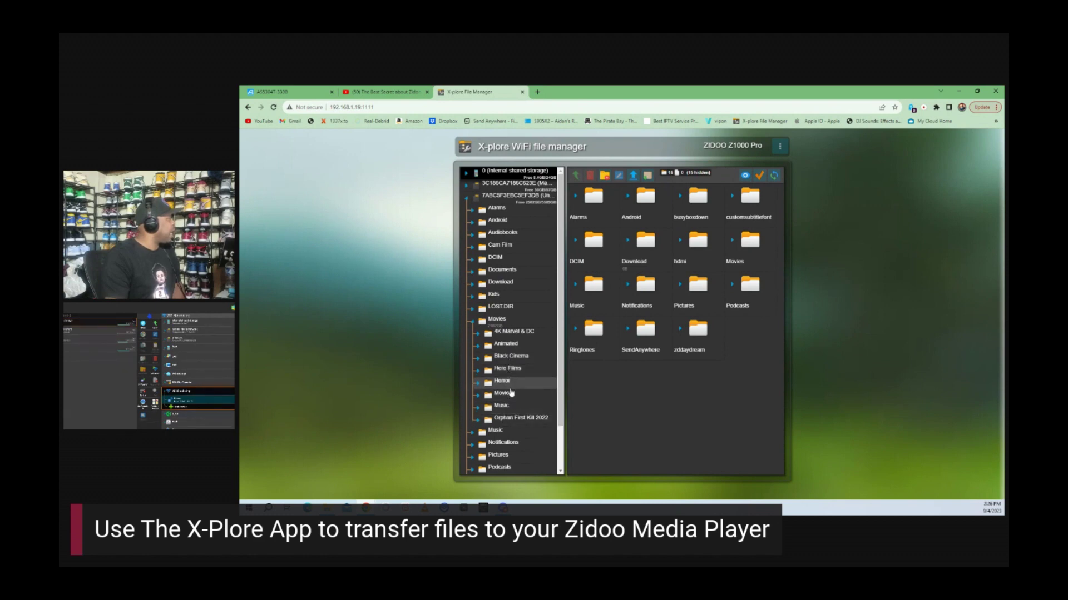
{"action": "left_click", "coordinate": [479, 396]}
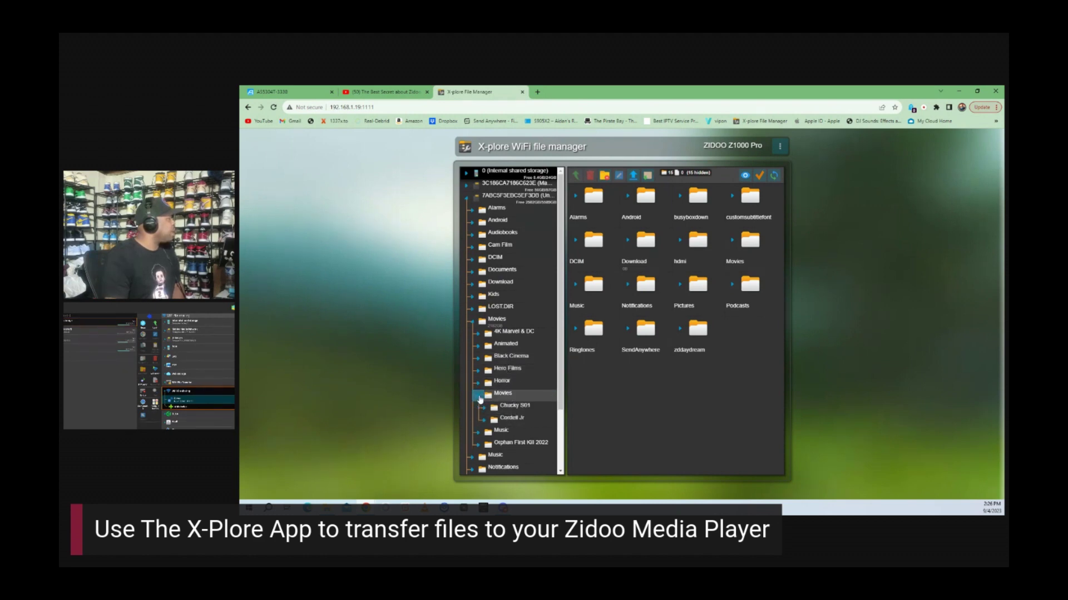
{"action": "left_click", "coordinate": [503, 394]}
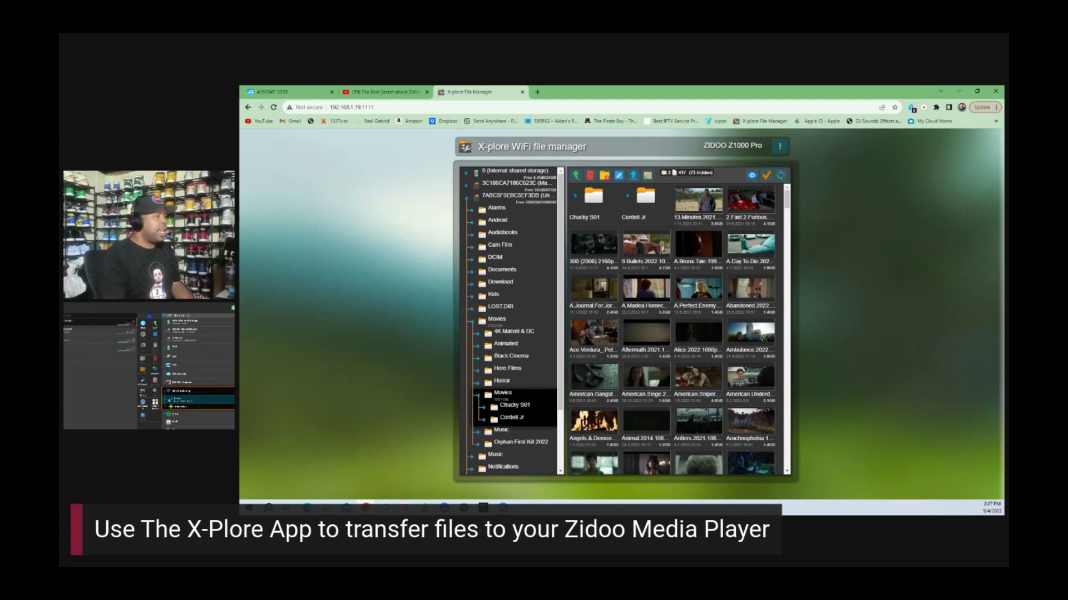
- Drag the movie file into the Movies folder, cancel that first upload, then drag it in again
{"action": "left_click_drag", "start_coordinate": [1001, 323], "coordinate": [646, 338]}
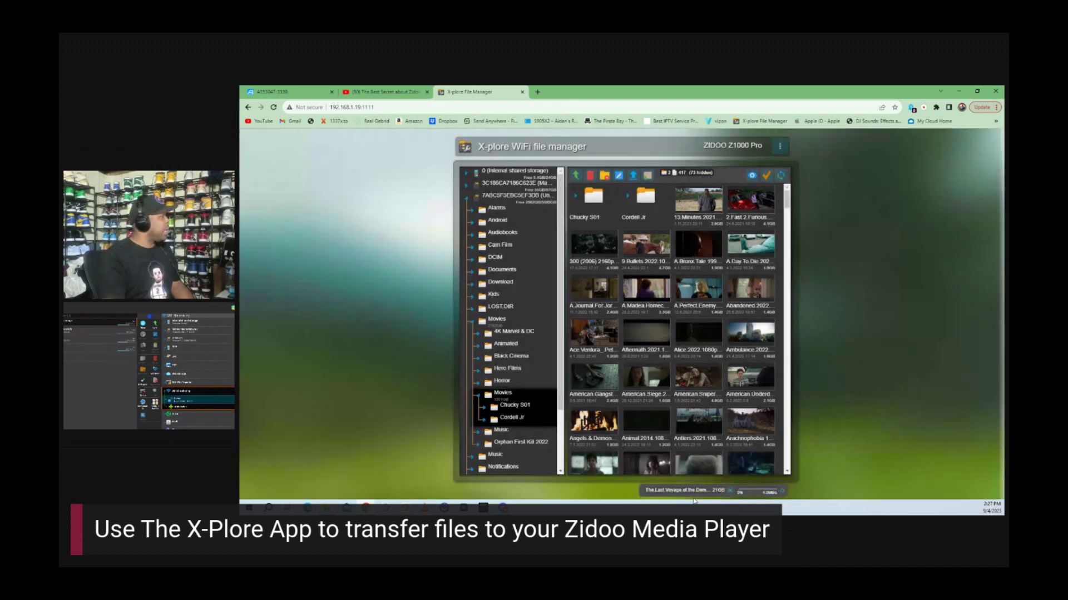
{"action": "left_click", "coordinate": [714, 489]}
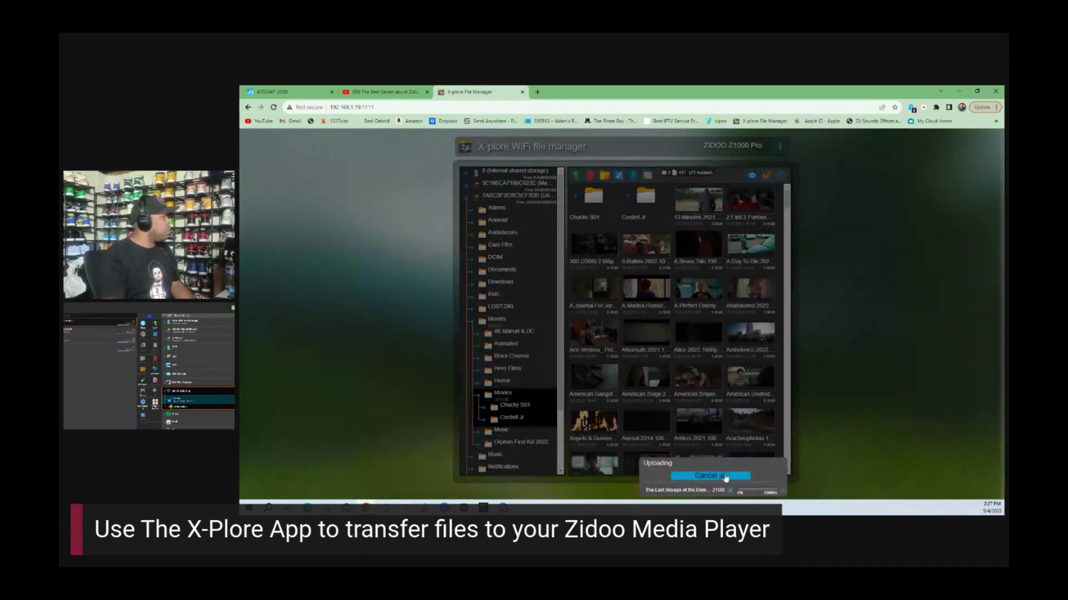
{"action": "left_click", "coordinate": [726, 476]}
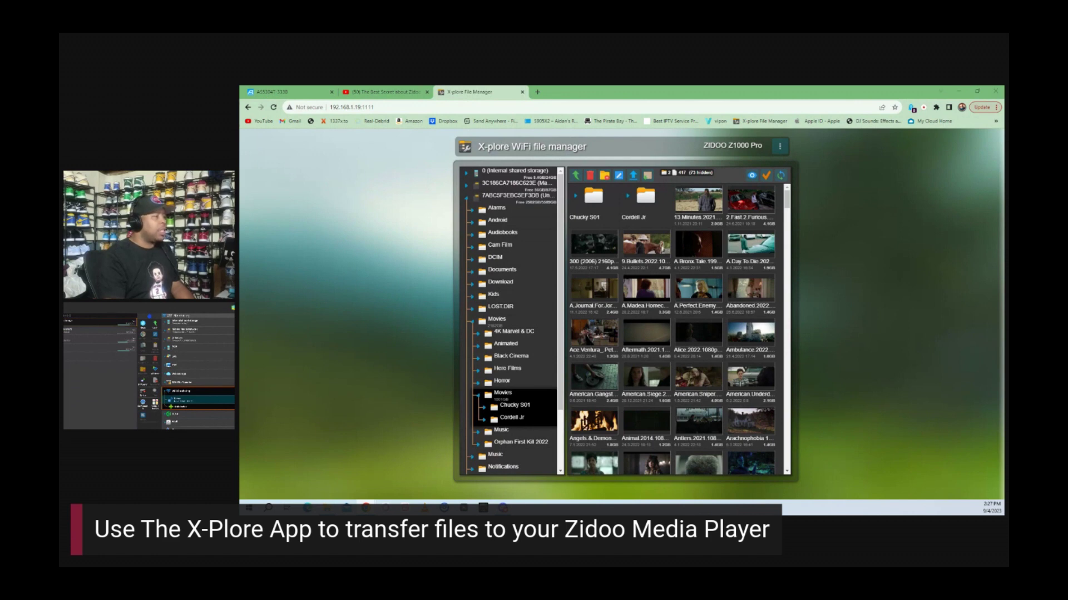
{"action": "left_click_drag", "start_coordinate": [1001, 350], "coordinate": [632, 359]}
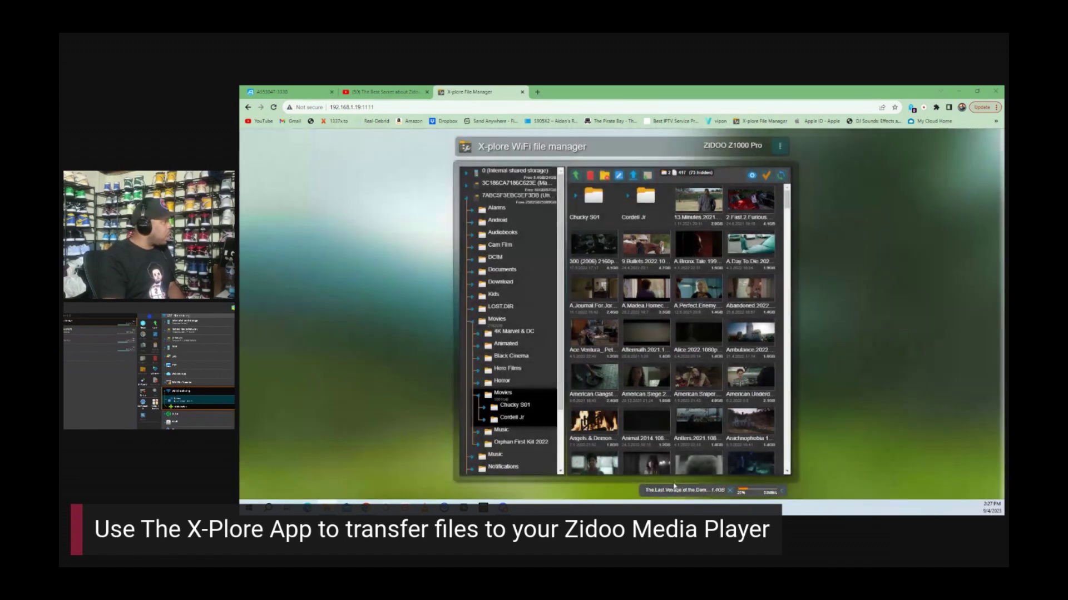
{"action": "mouse_move", "coordinate": [678, 485]}
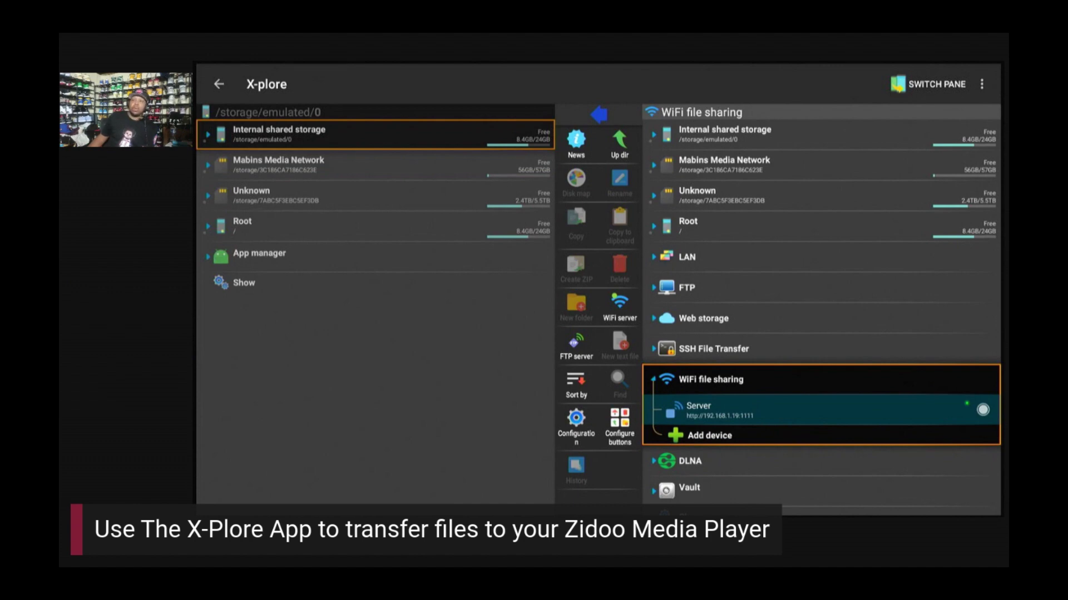
- From the Zidoo home screen, launch Home Theater via the Video tile and show Recently added movies
{"action": "key", "text": "Home"}
{"action": "key", "text": "Left"}
{"action": "key", "text": "Left"}
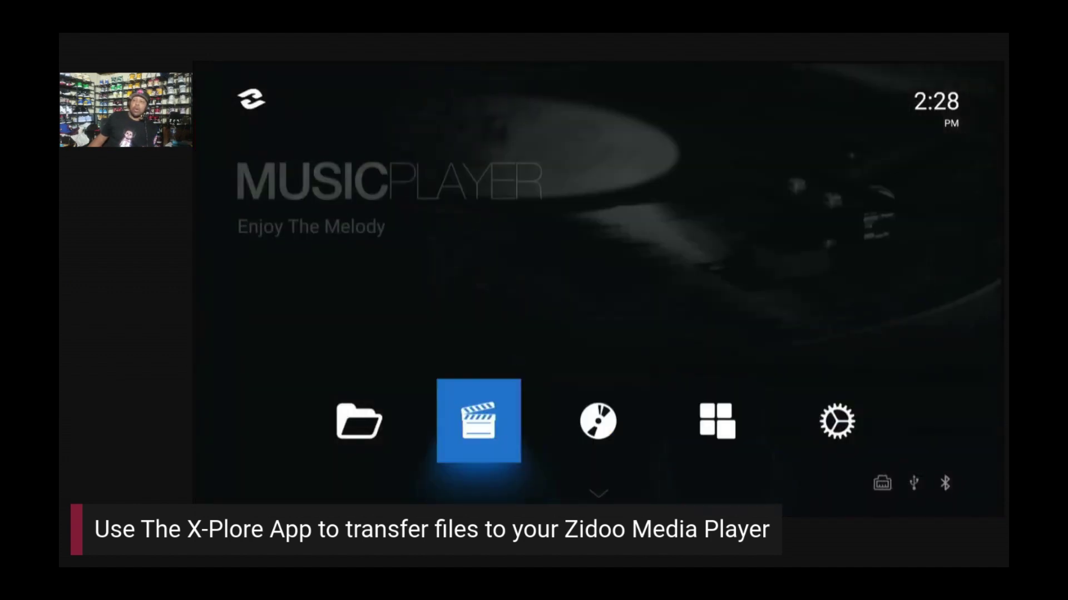
{"action": "key", "text": "Return"}
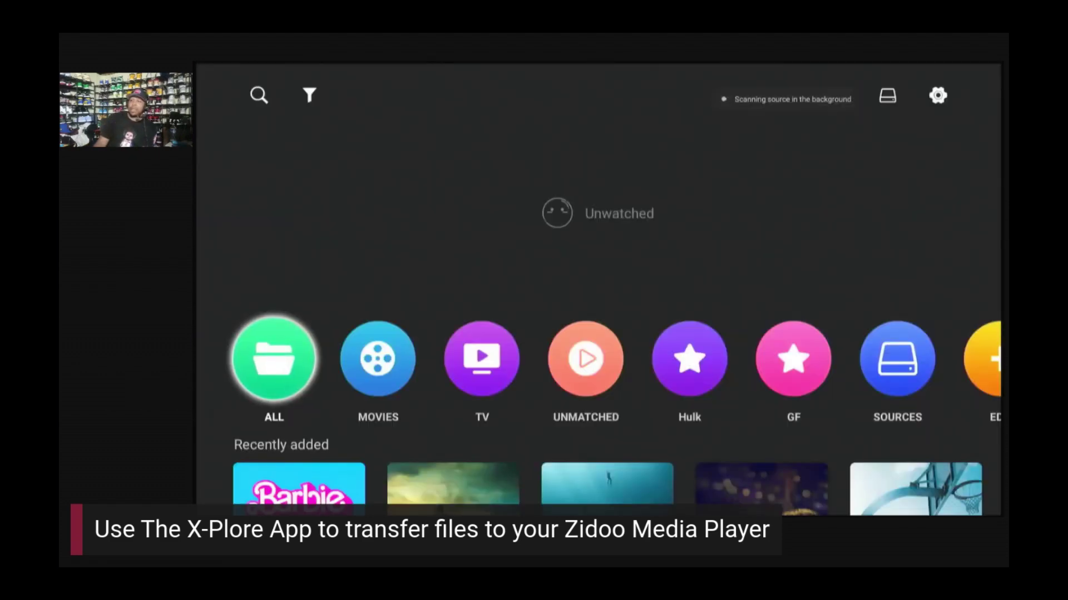
{"action": "key", "text": "Down"}
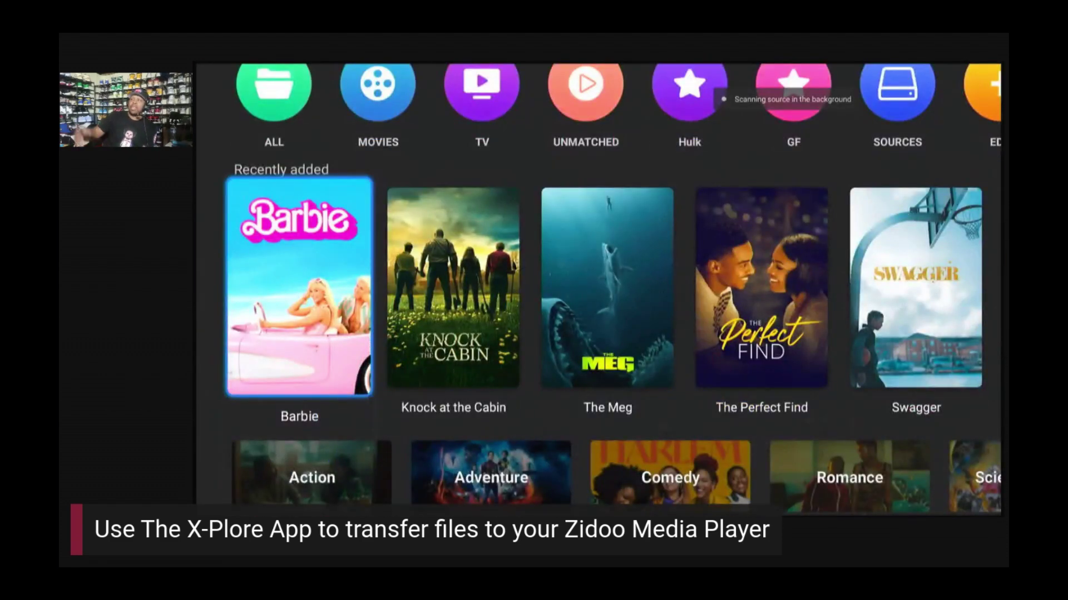